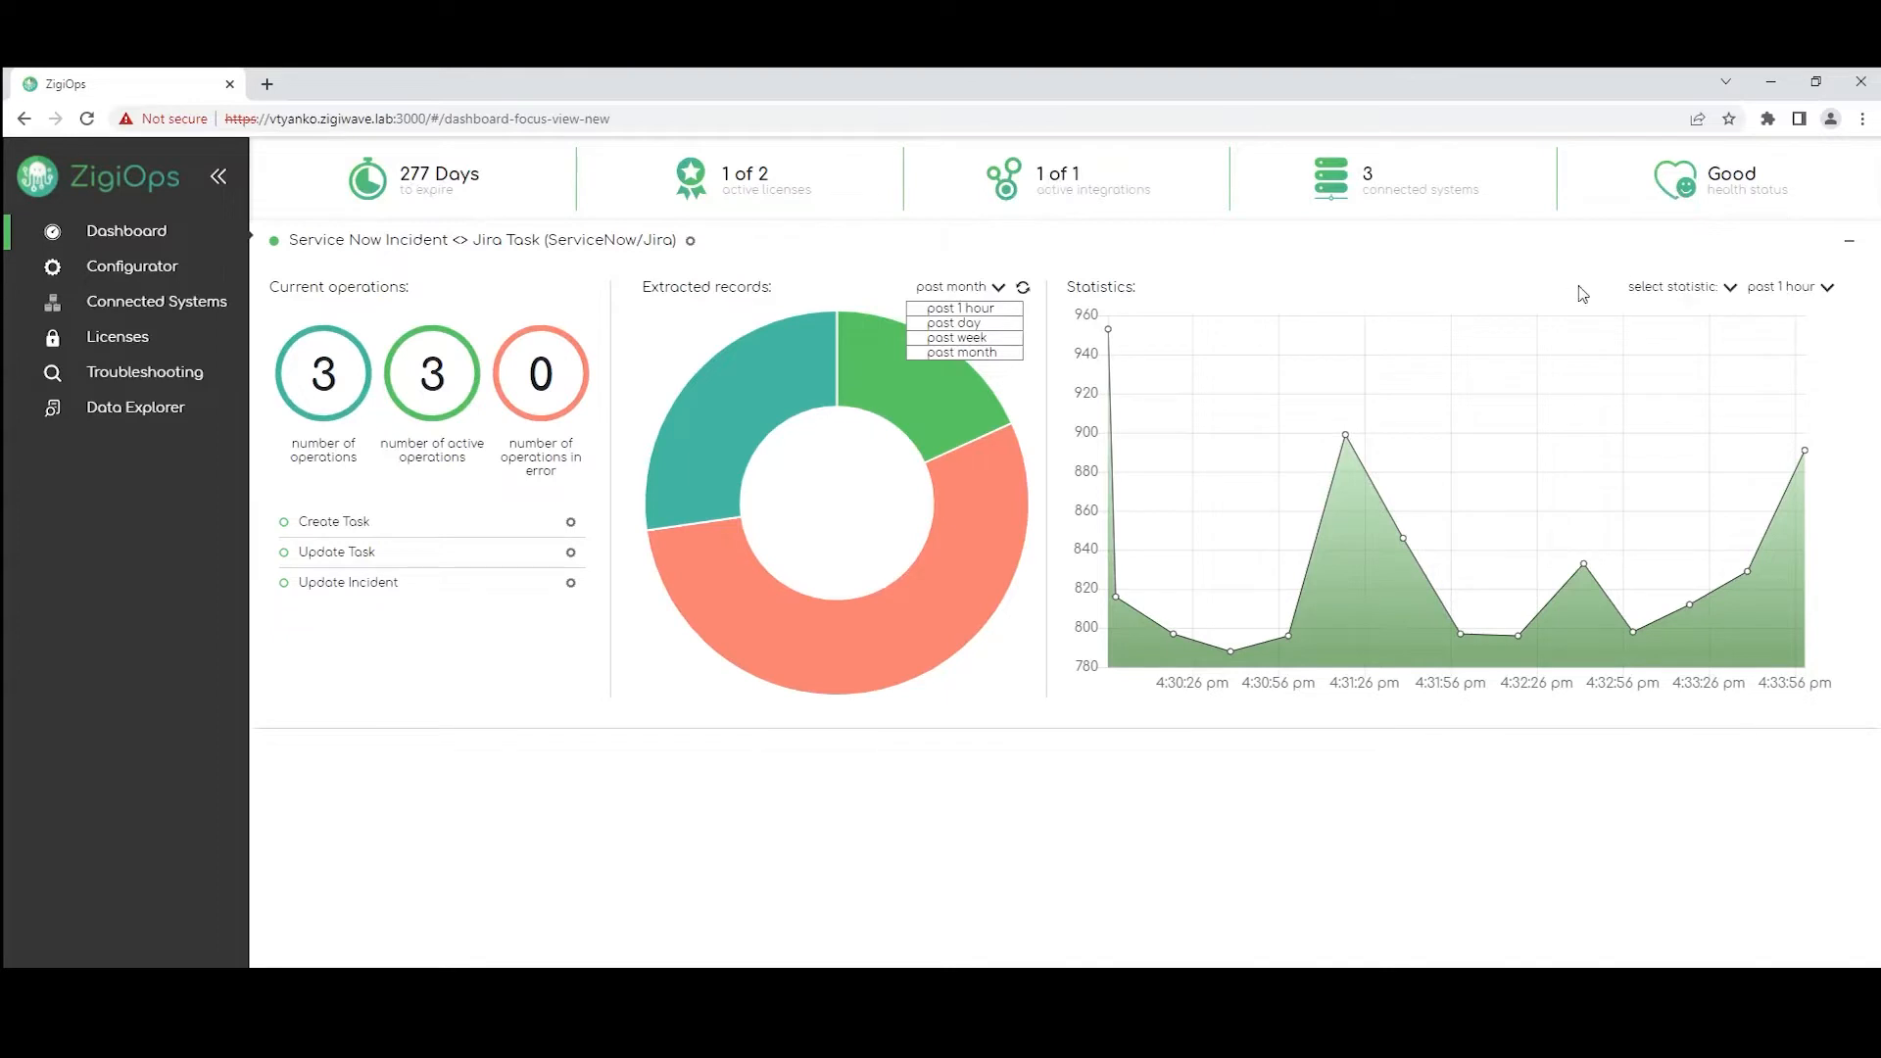
Open the Jira entry among the connected systems to review its connection and authentication details
click(232, 312)
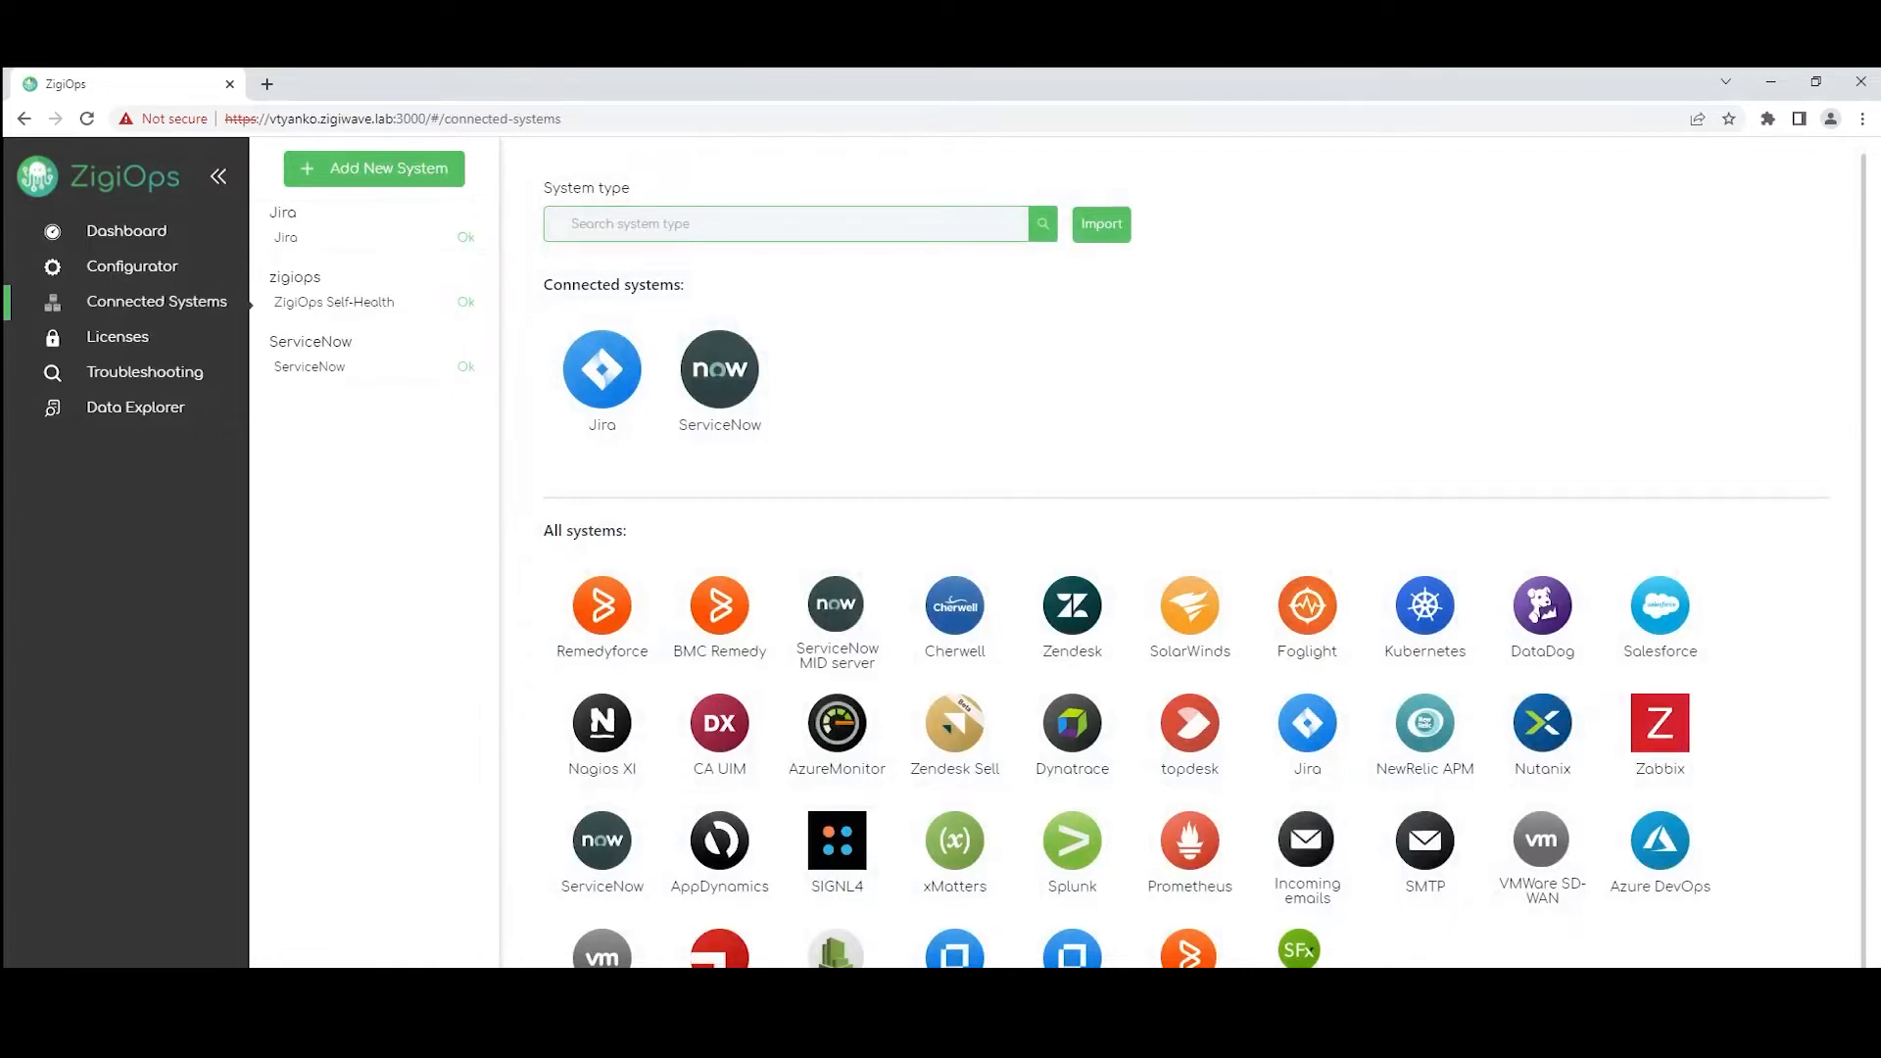
click(337, 246)
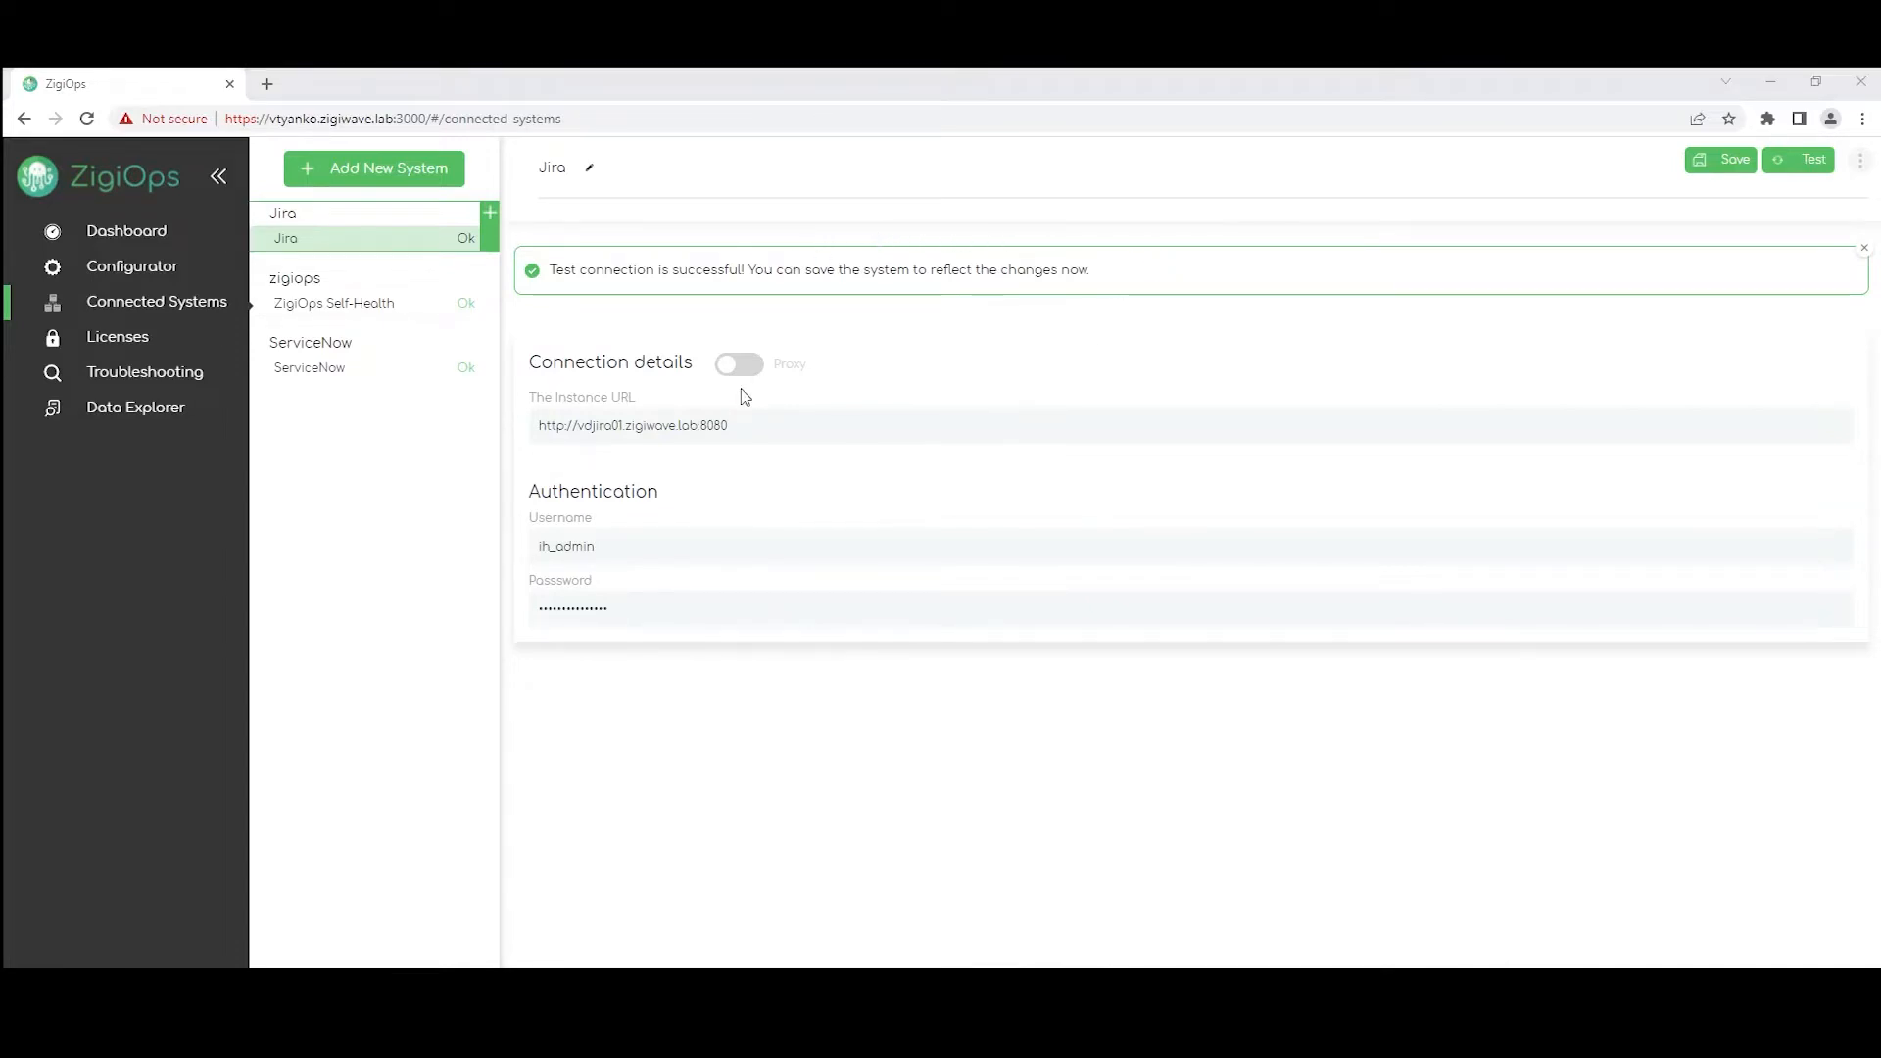
Start adding a new integration in the Configurator and browse the related and other available templates
click(147, 279)
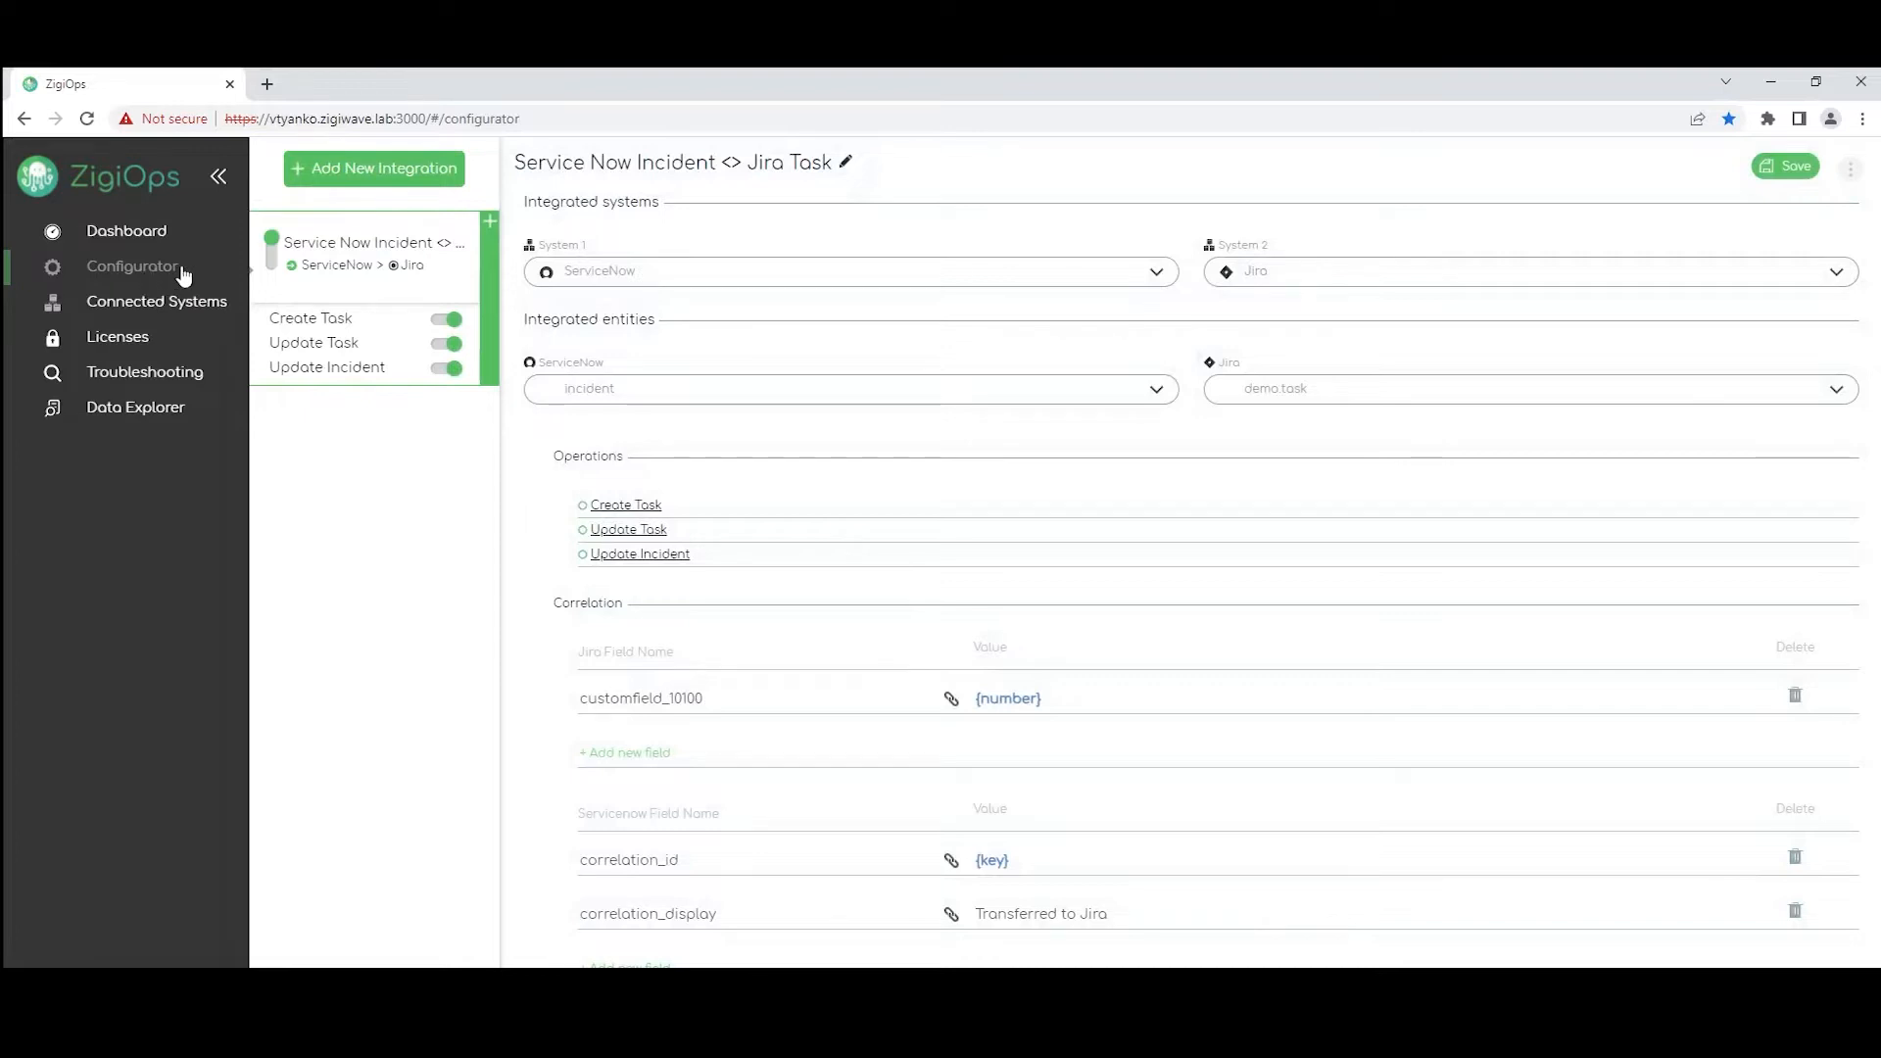
click(401, 185)
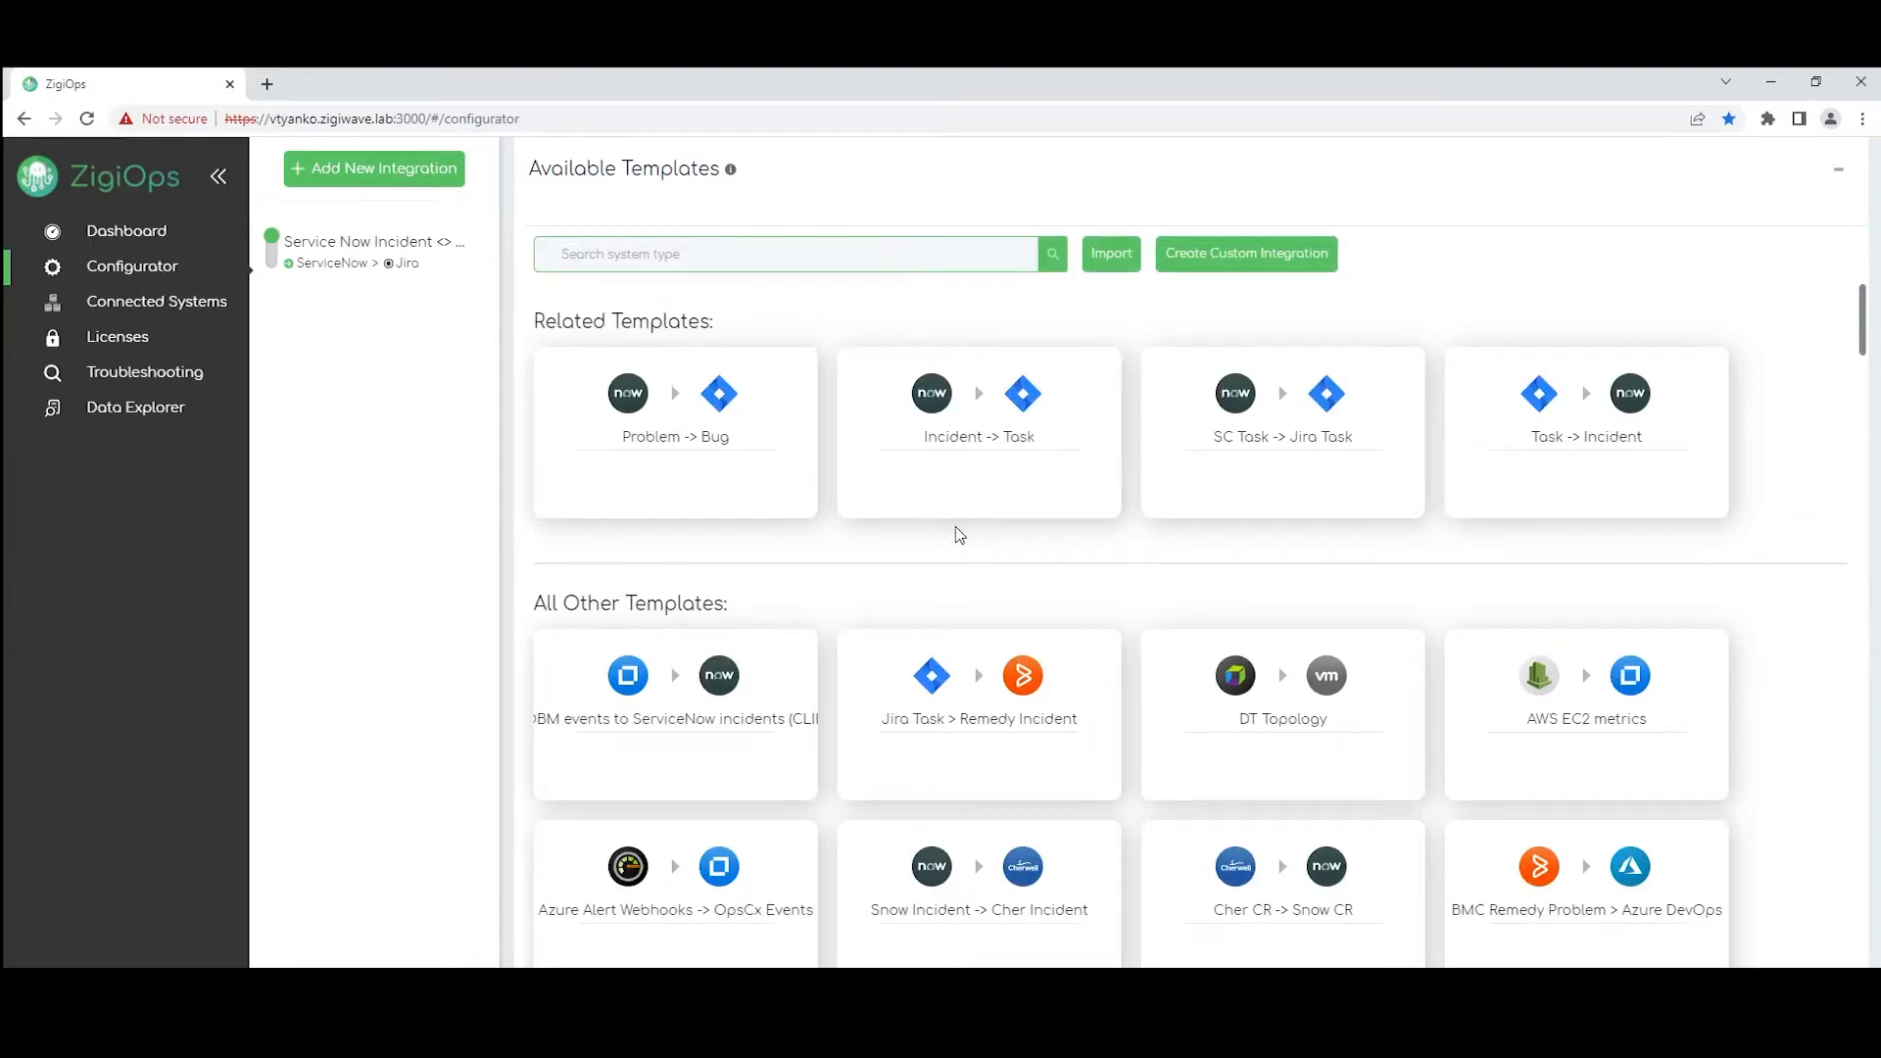
scroll(959, 534, down, 2)
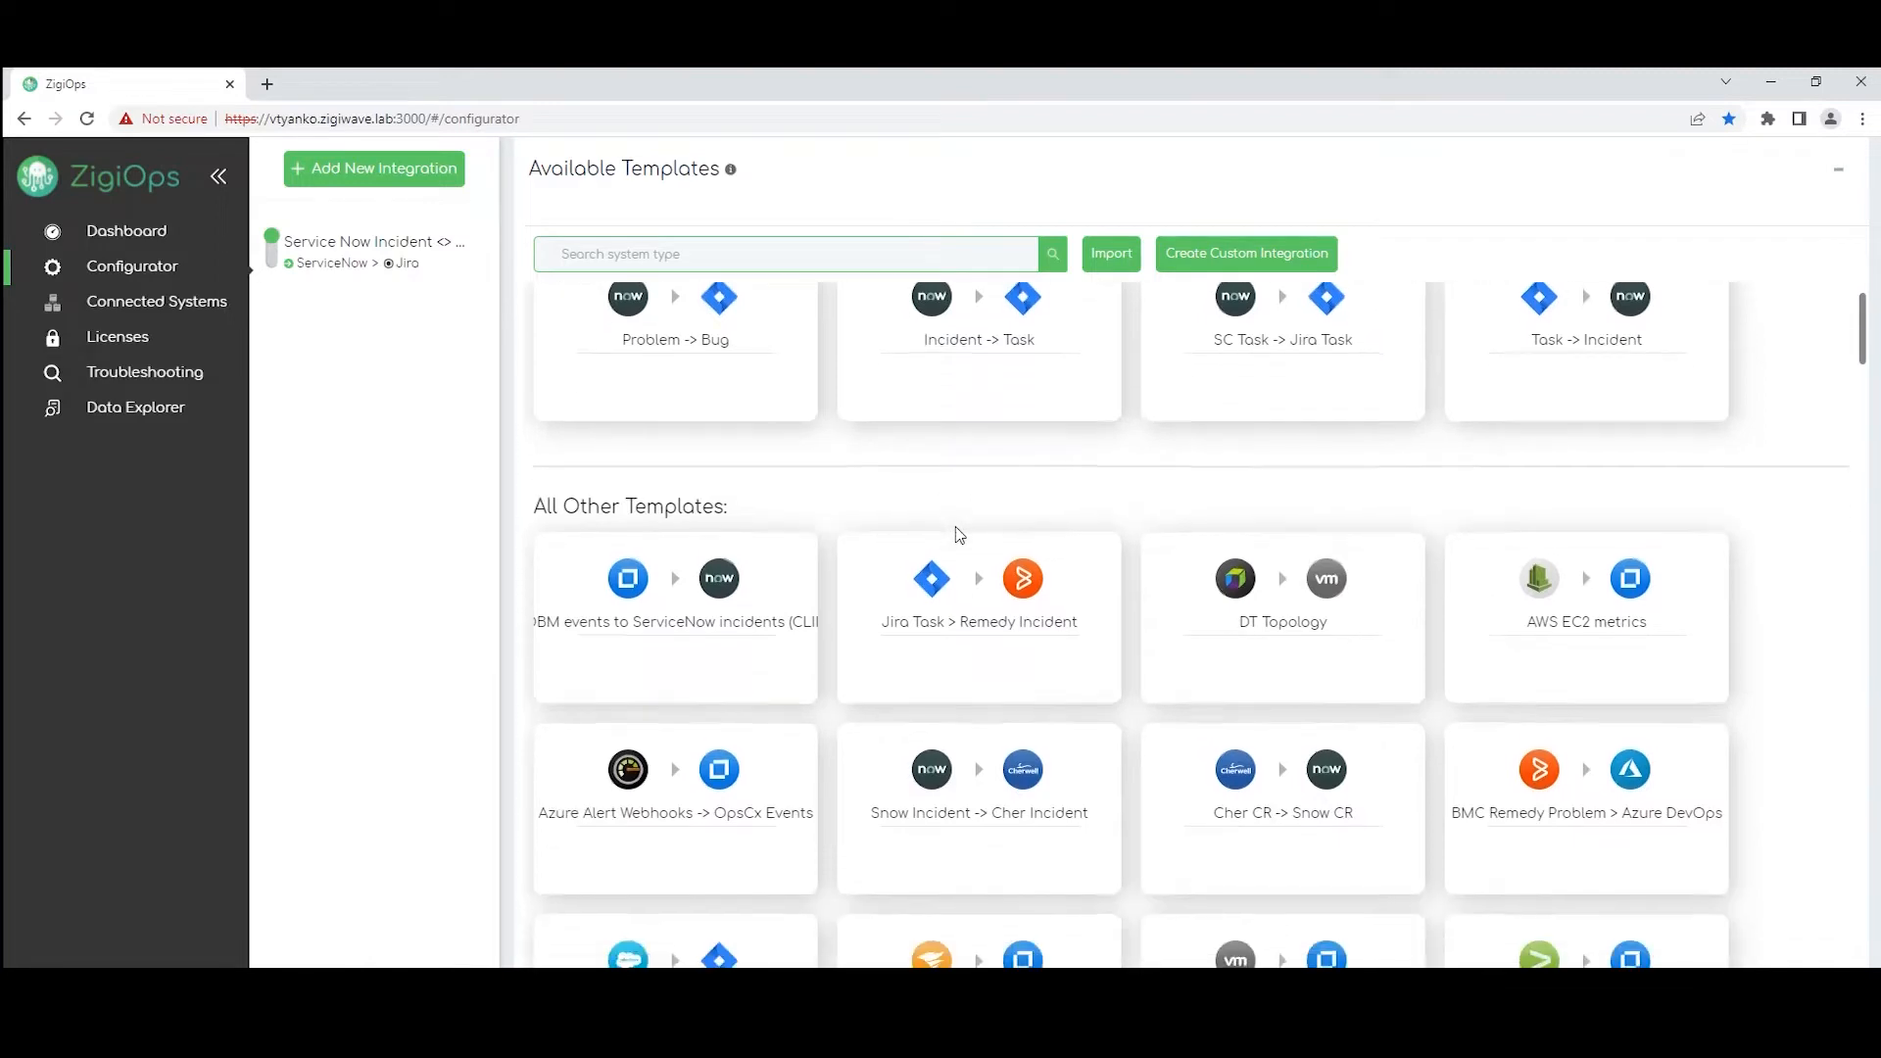
scroll(959, 534, down, 5)
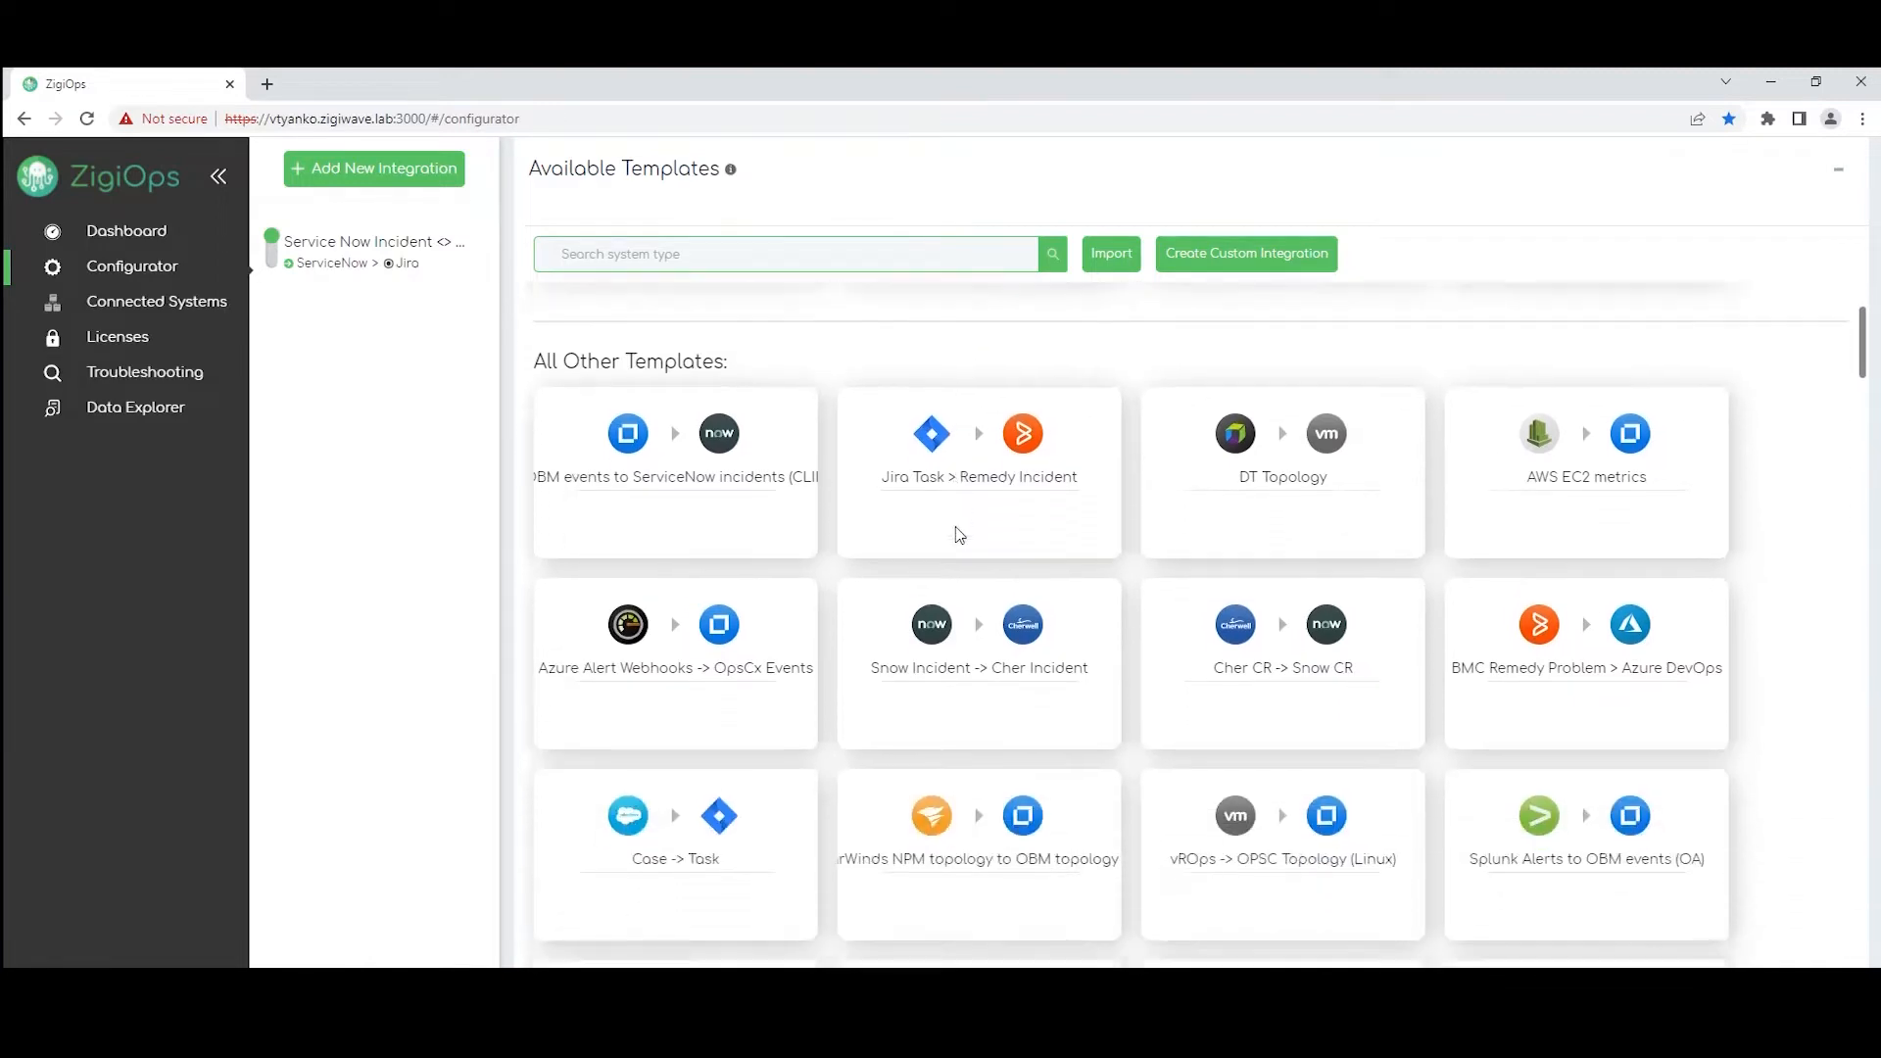
scroll(959, 534, down, 4)
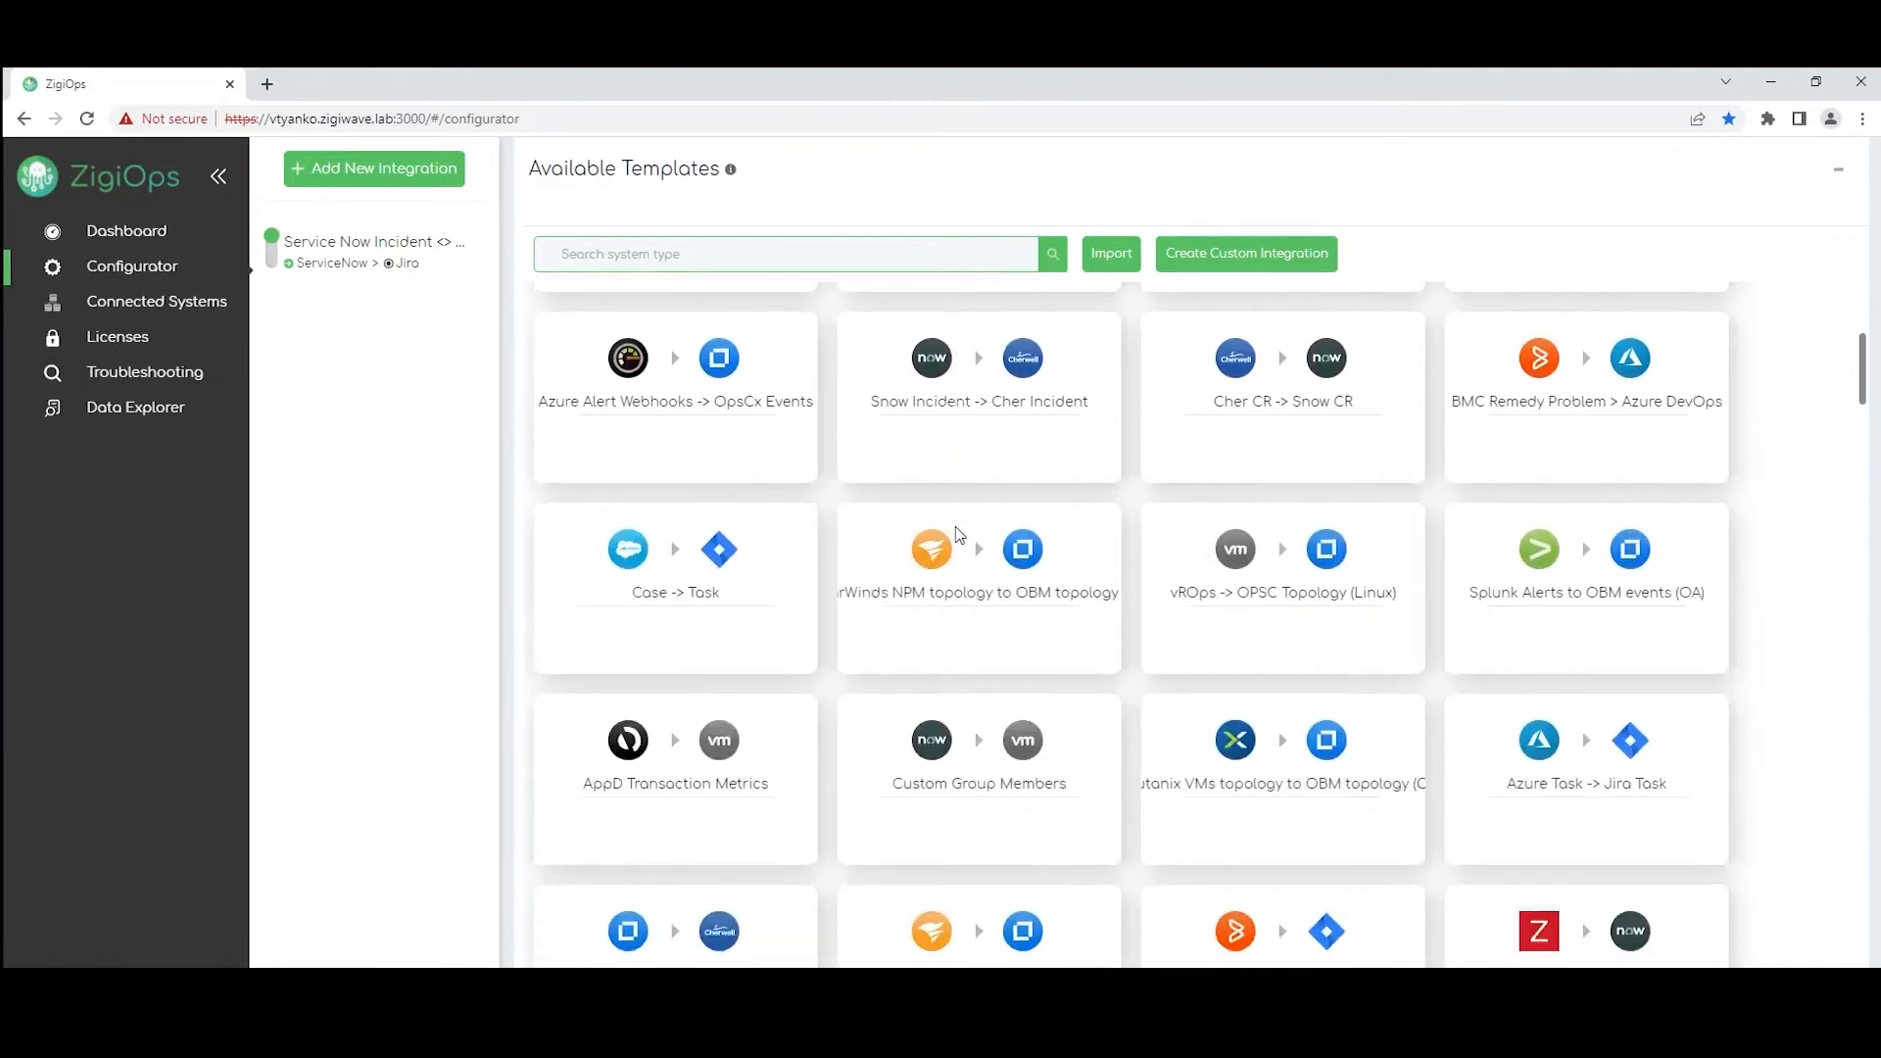
scroll(959, 535, up, 8)
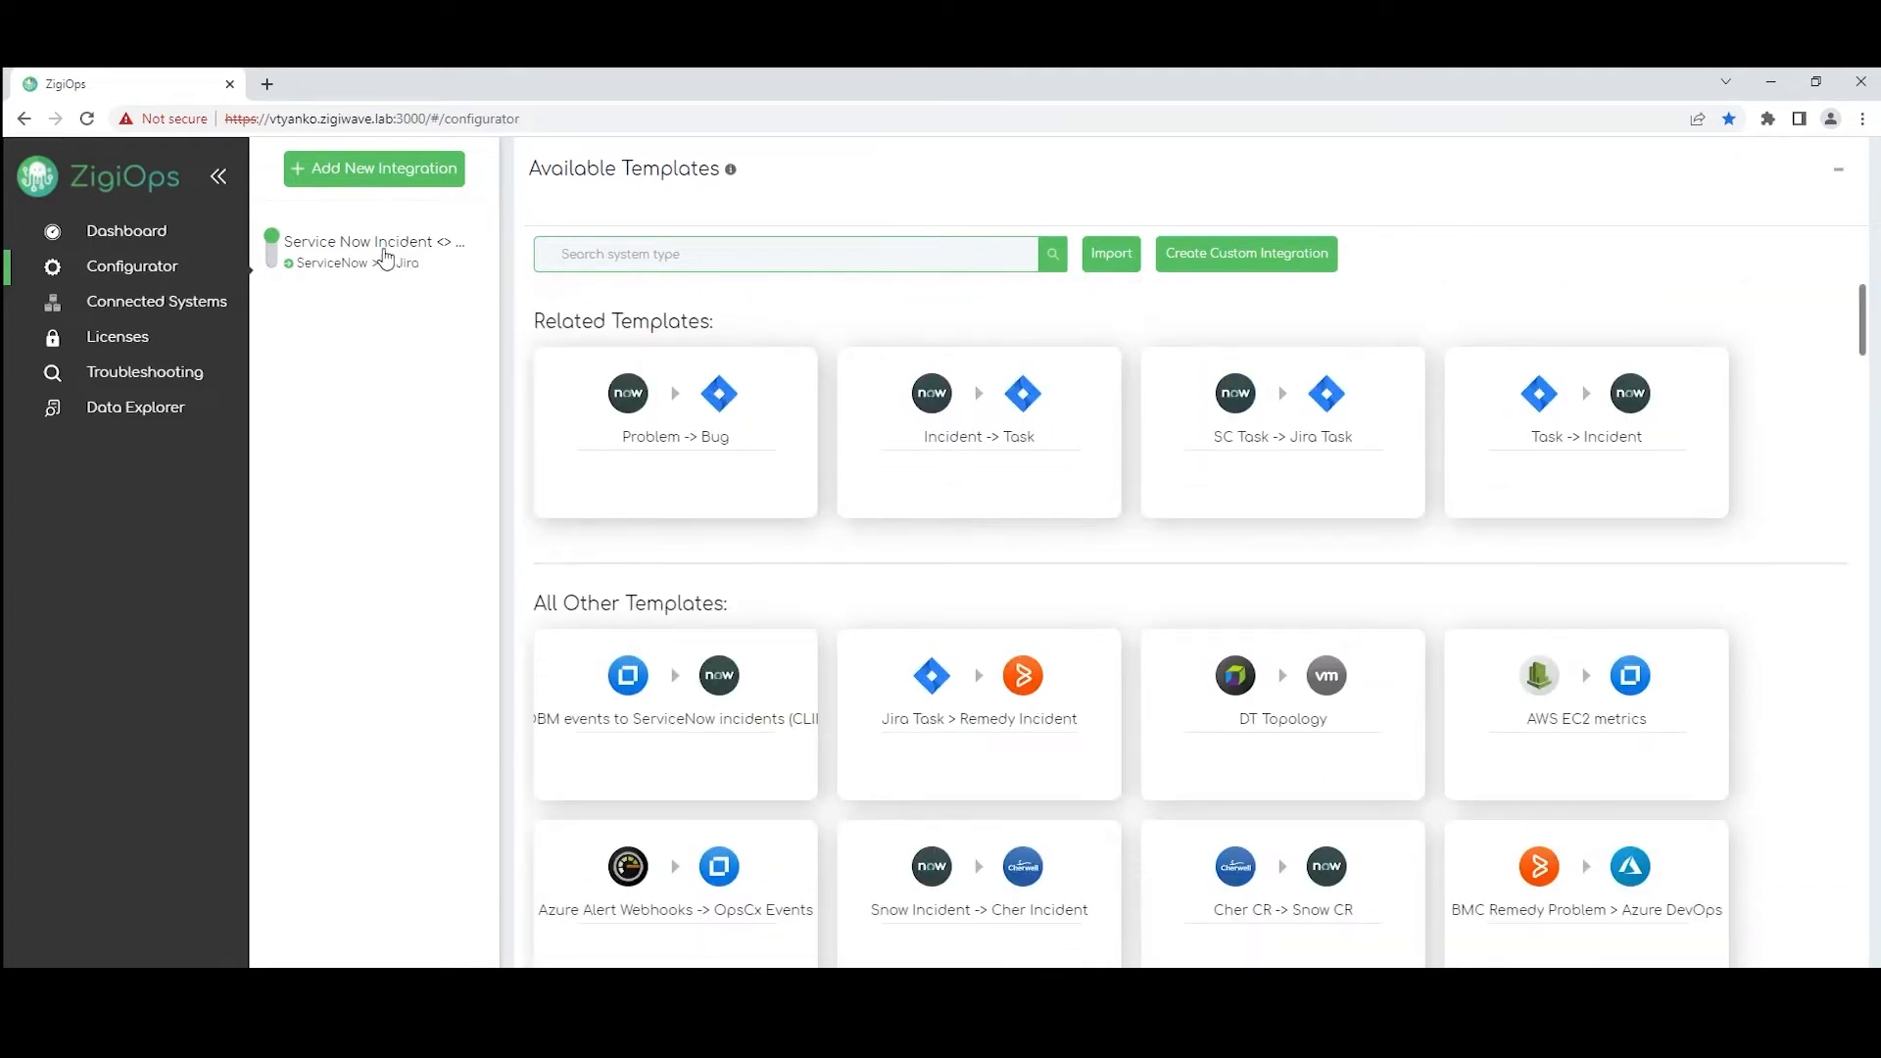
Open the existing Service Now Incident <> Jira Task integration and save it
click(385, 257)
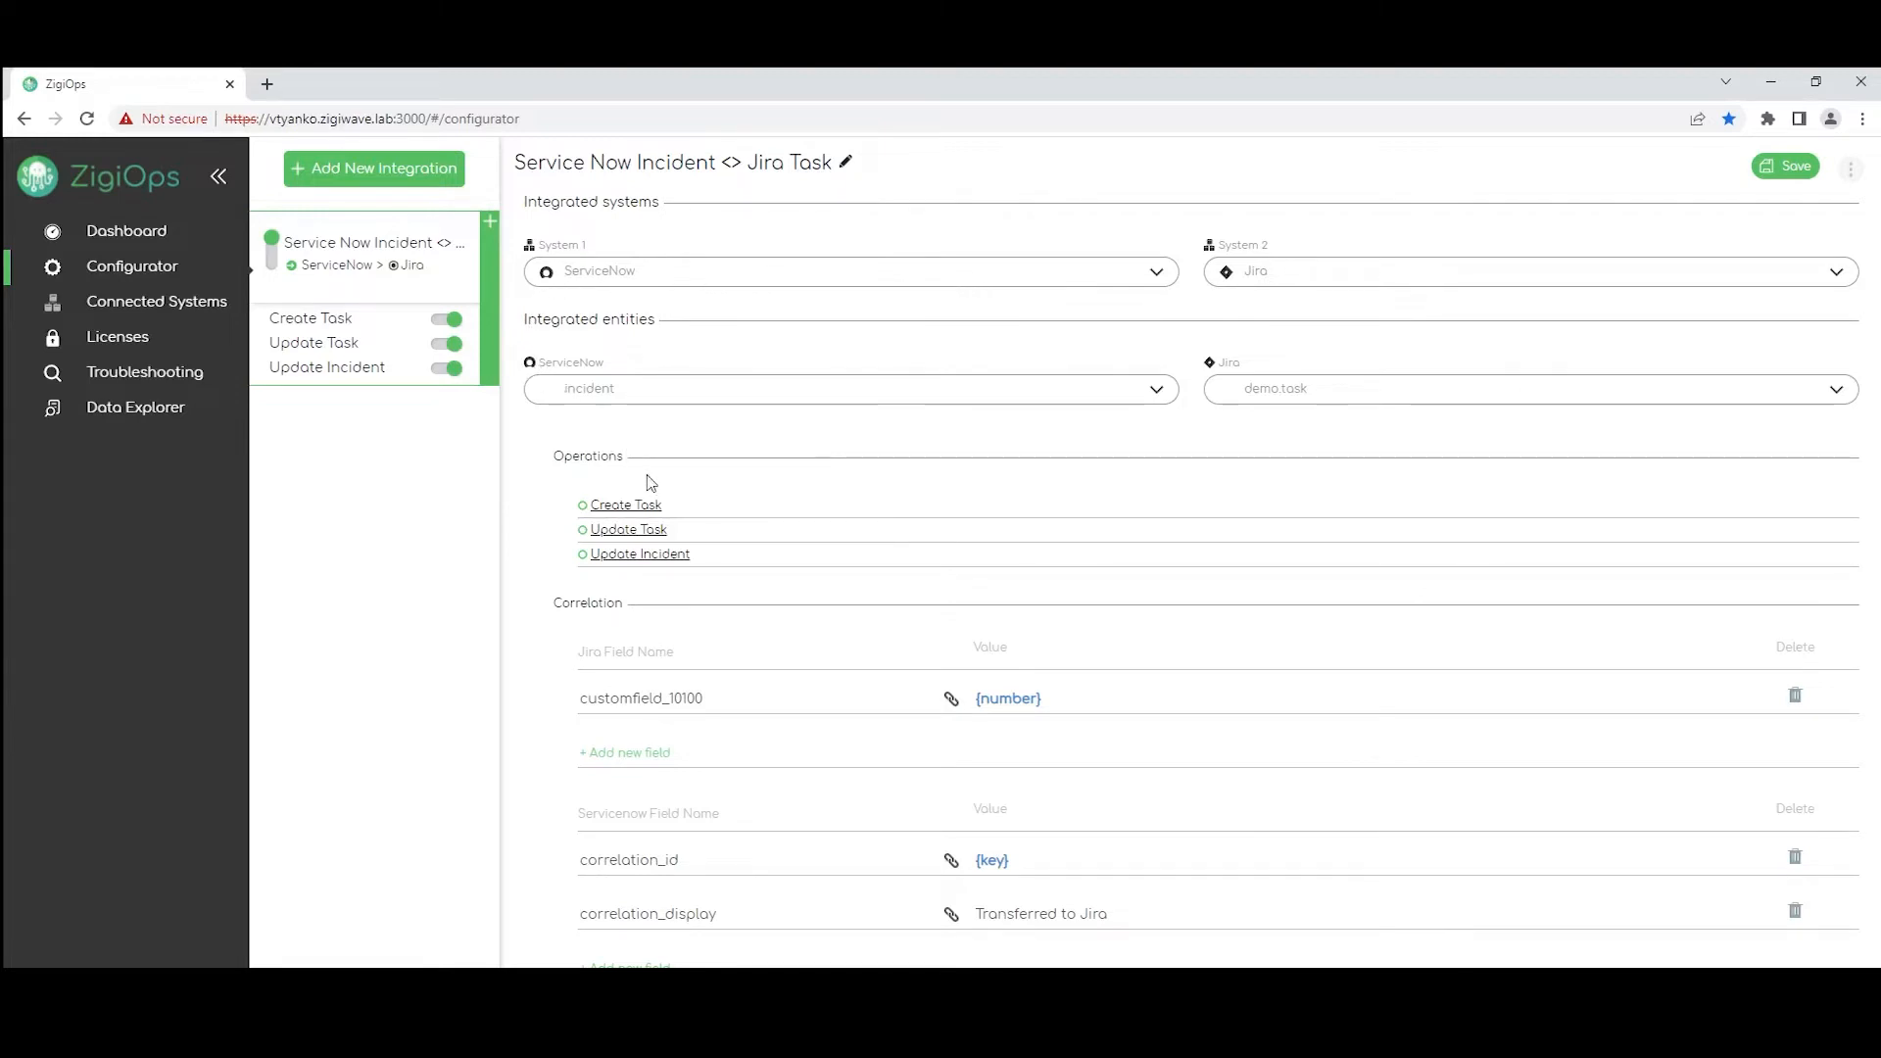
click(1793, 169)
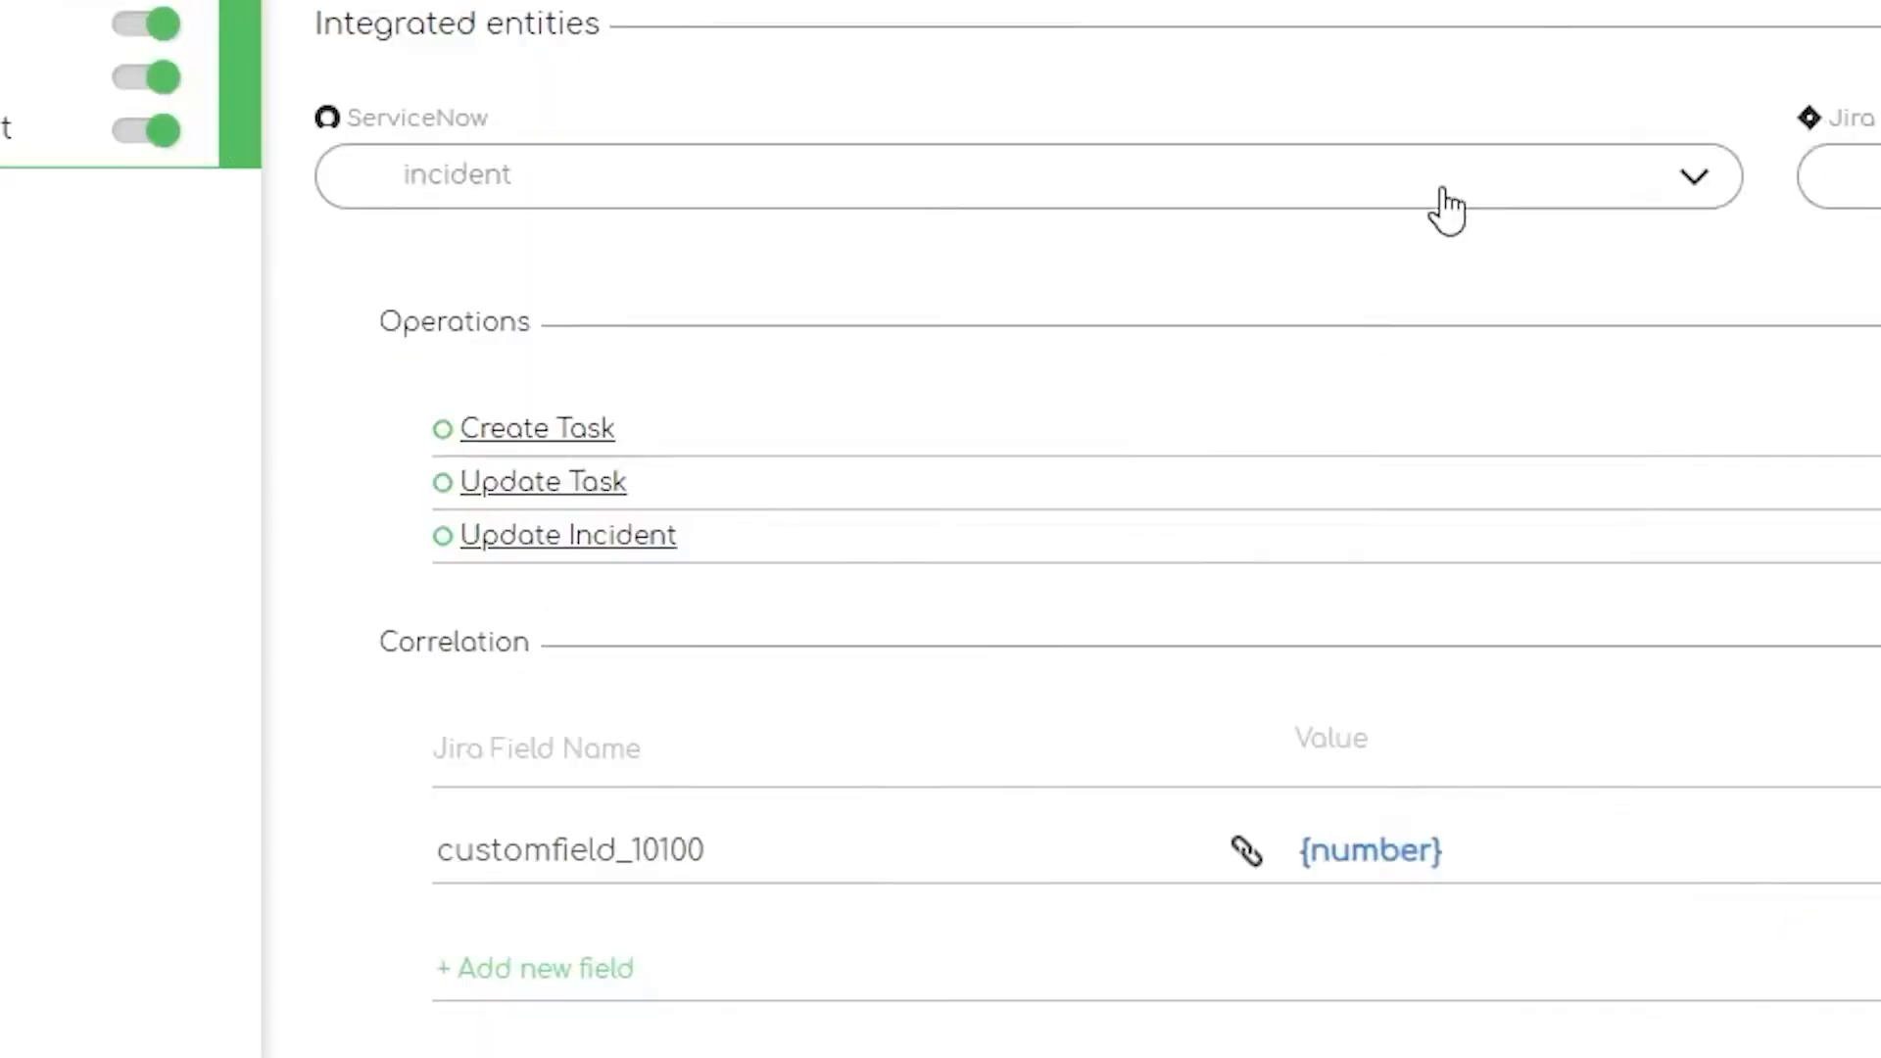
Browse the ServiceNow entities available for the integration and close the list without choosing a different one
click(1037, 390)
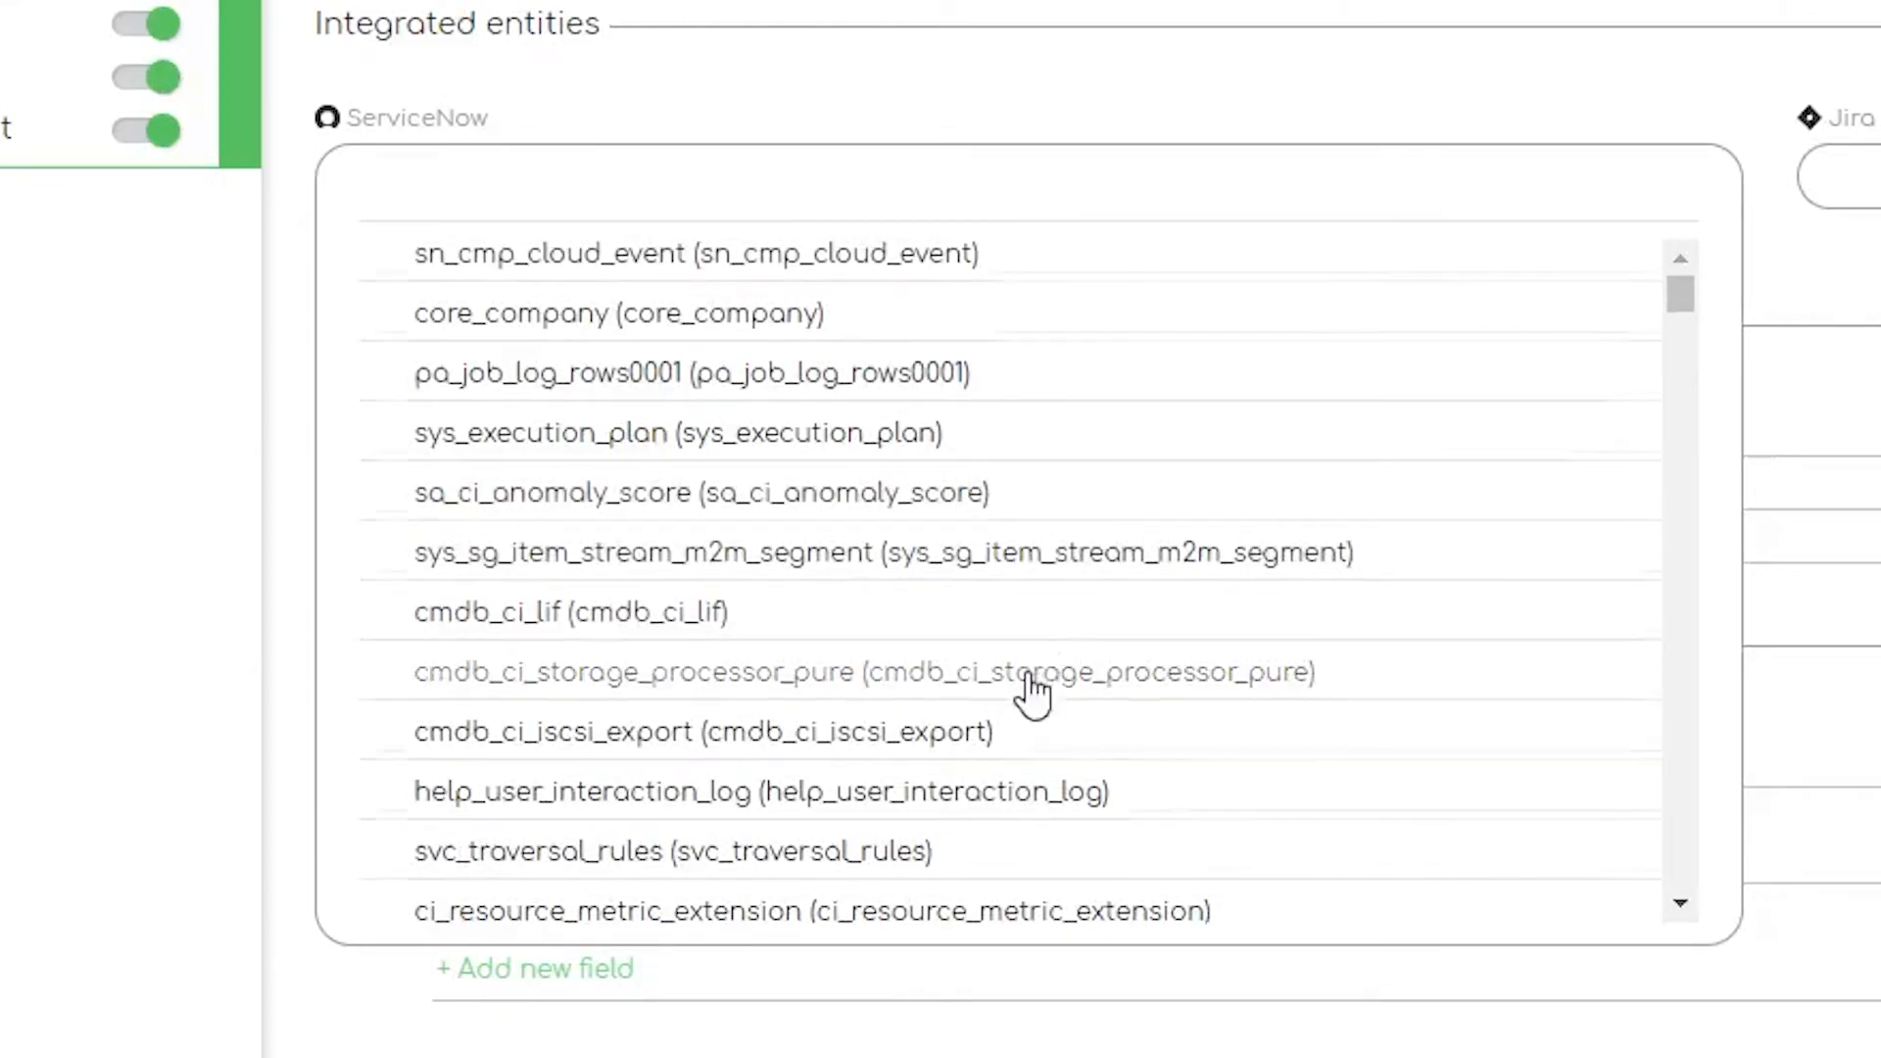
scroll(1028, 692, down, 2)
scroll(1030, 693, down, 5)
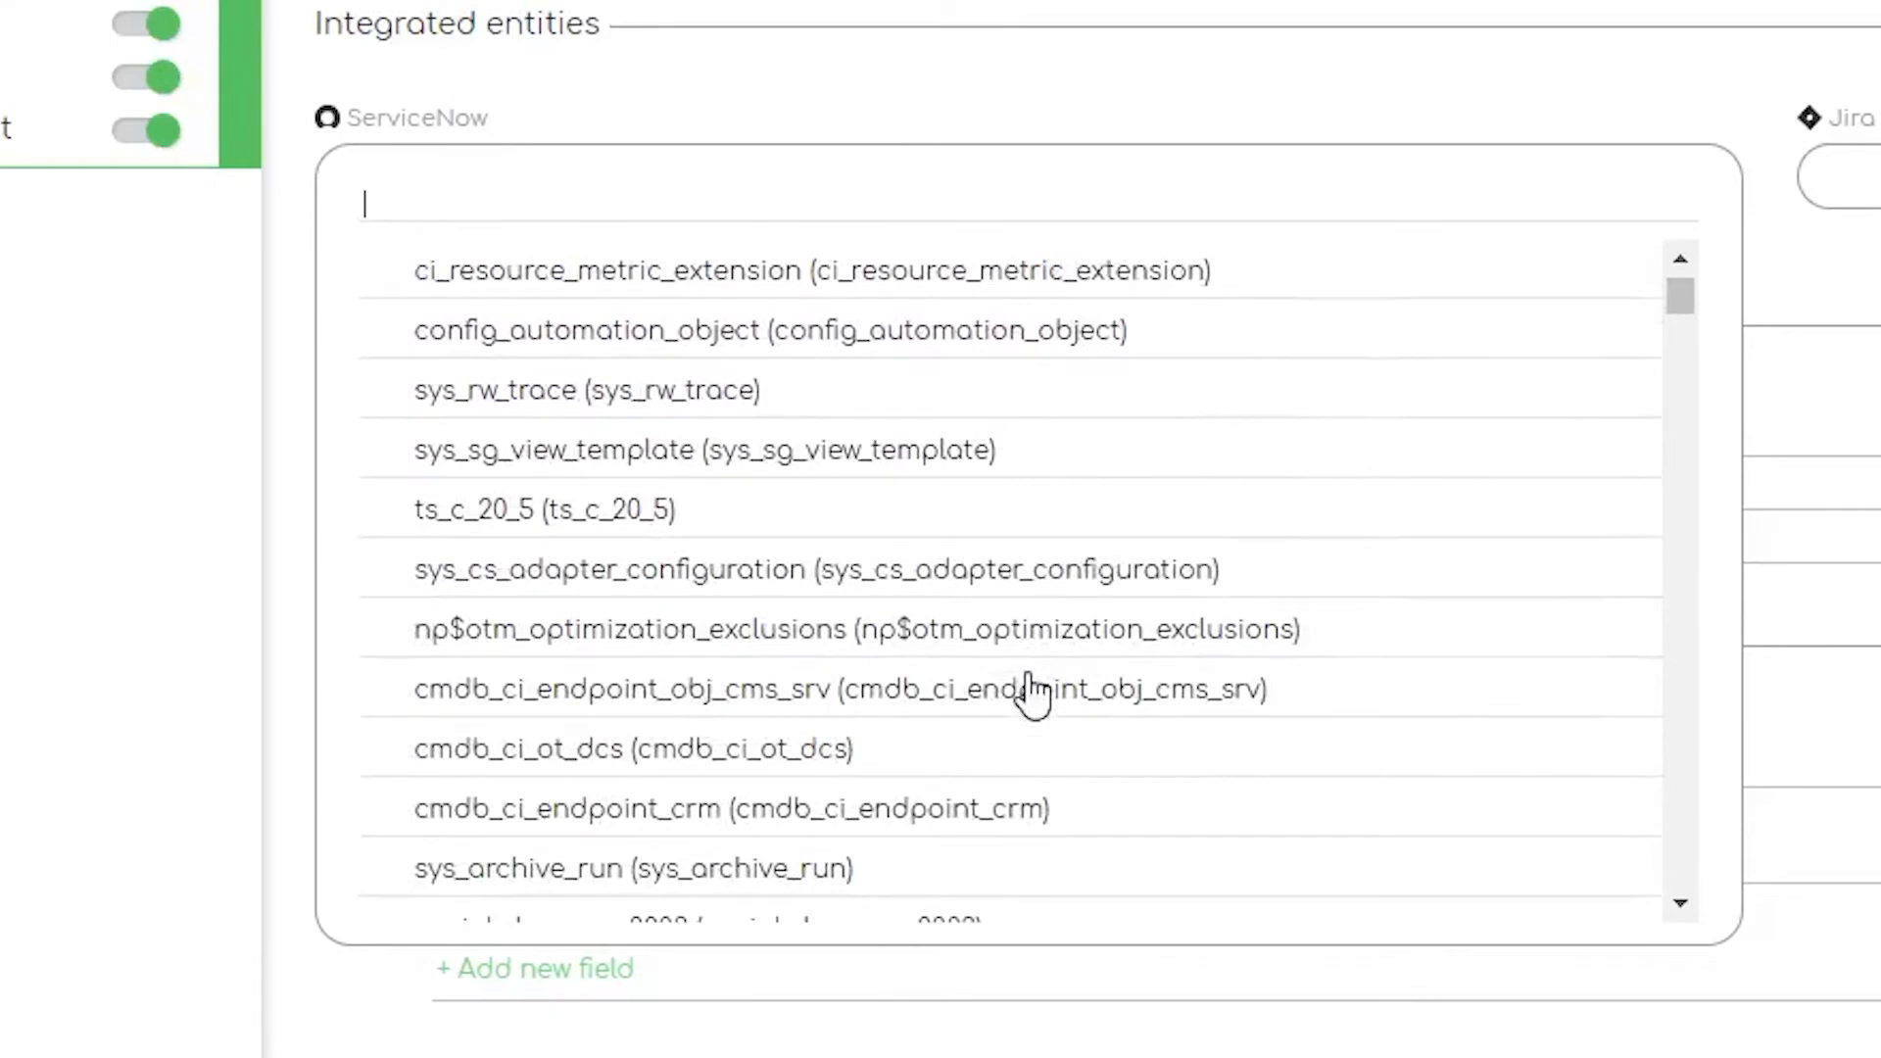
scroll(1029, 691, down, 6)
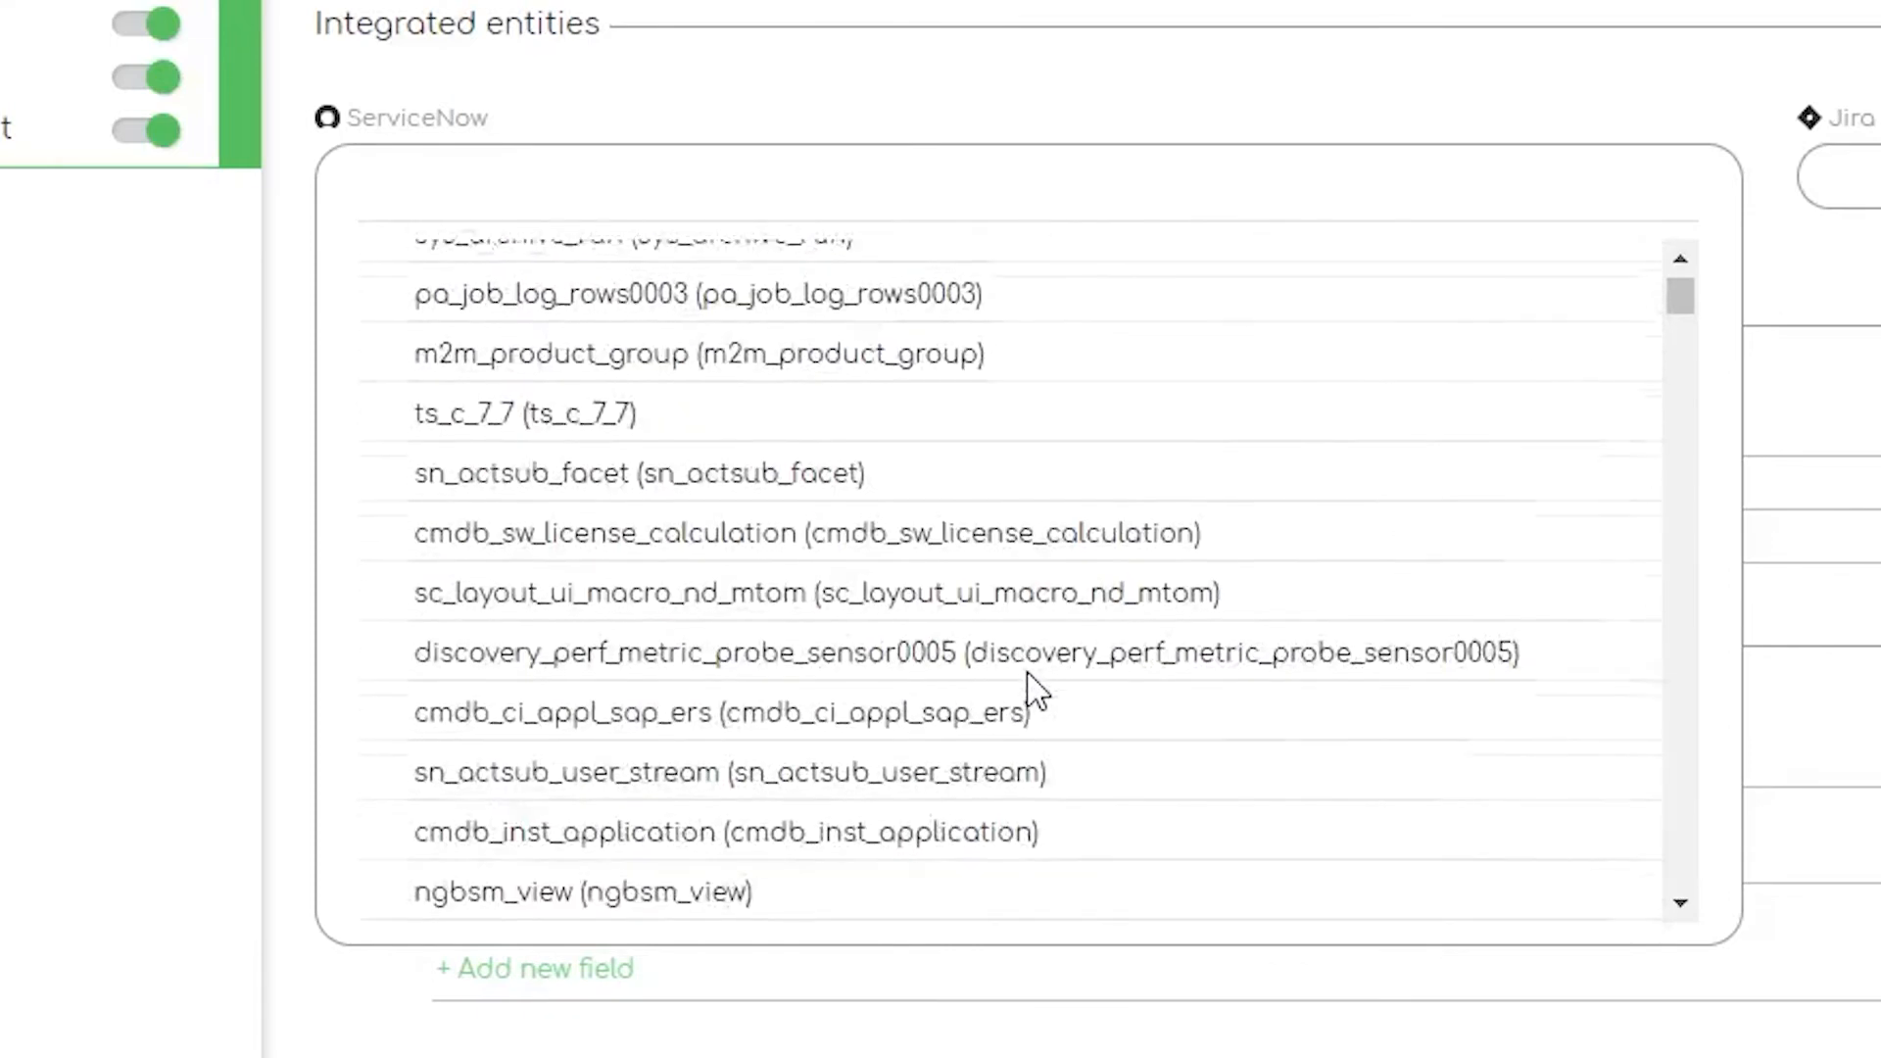
scroll(1028, 676, down, 5)
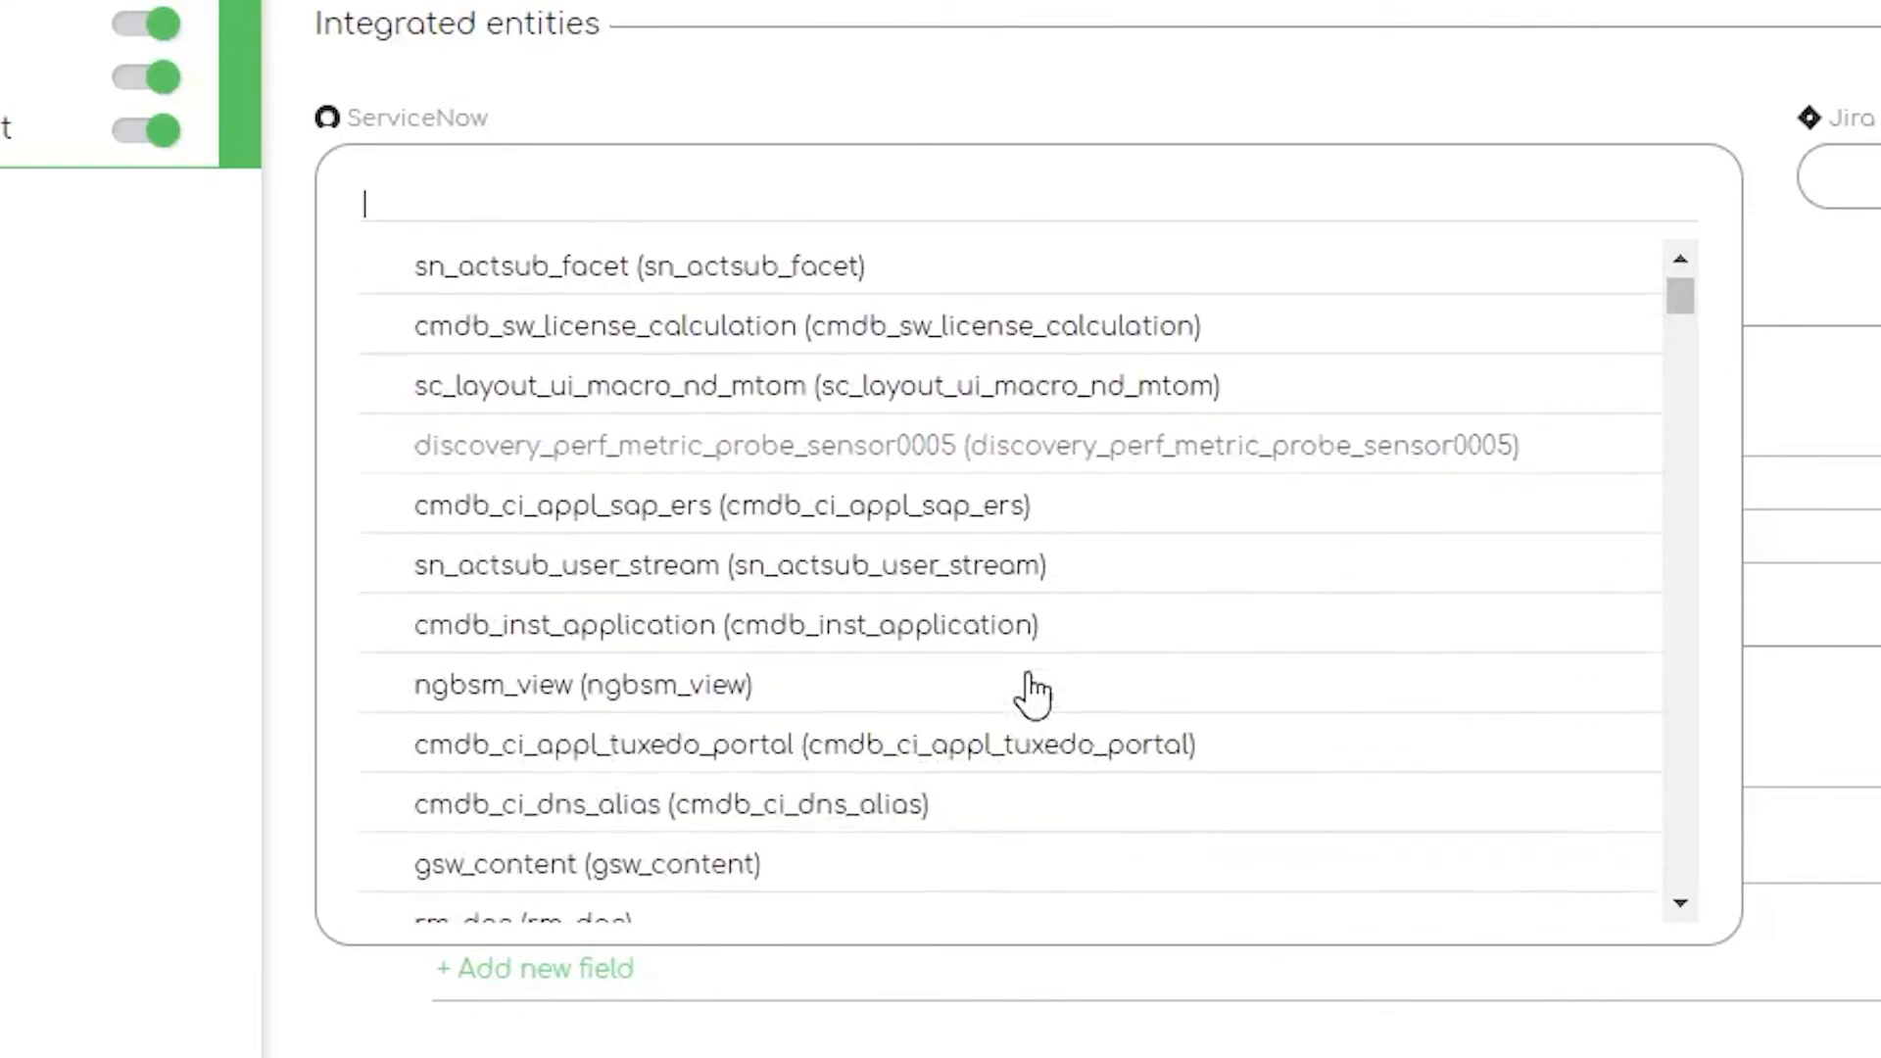
scroll(1029, 690, down, 4)
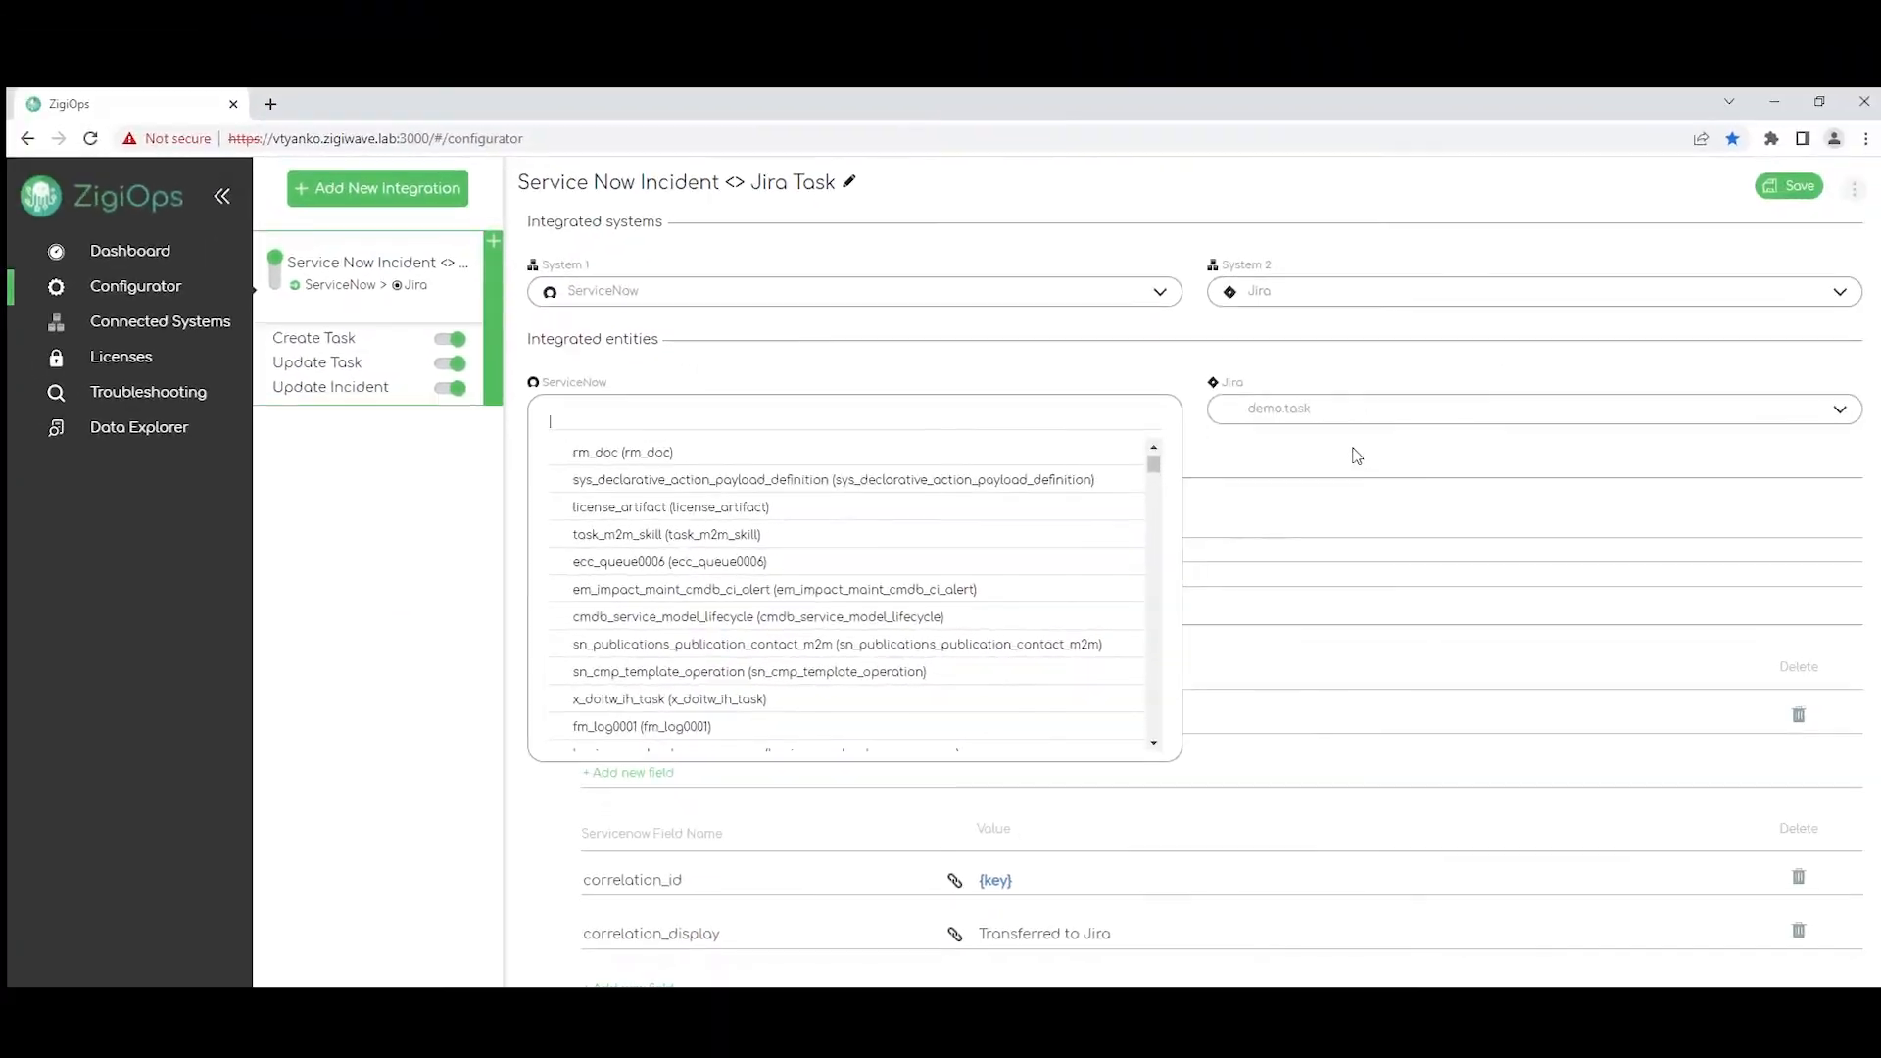
click(1356, 455)
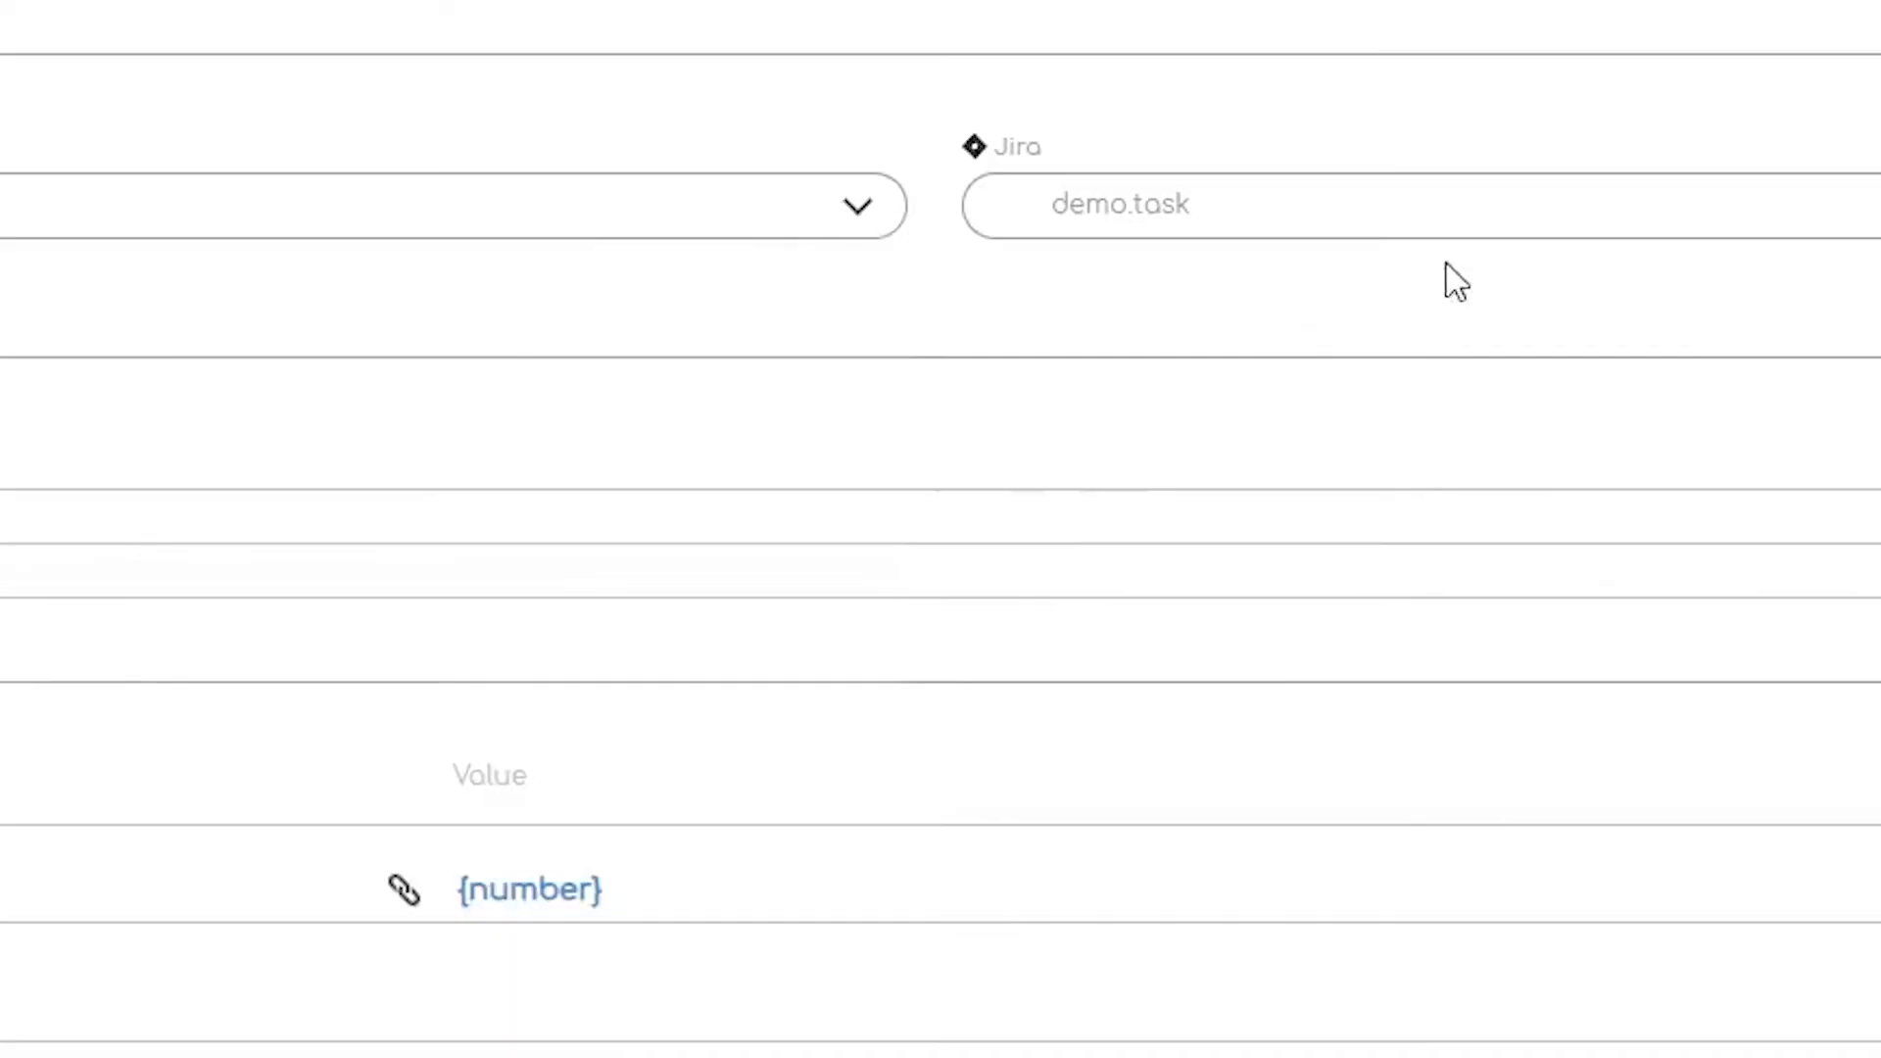
Look through the Jira entities available for the integration and close the list without changing the selection
click(1589, 233)
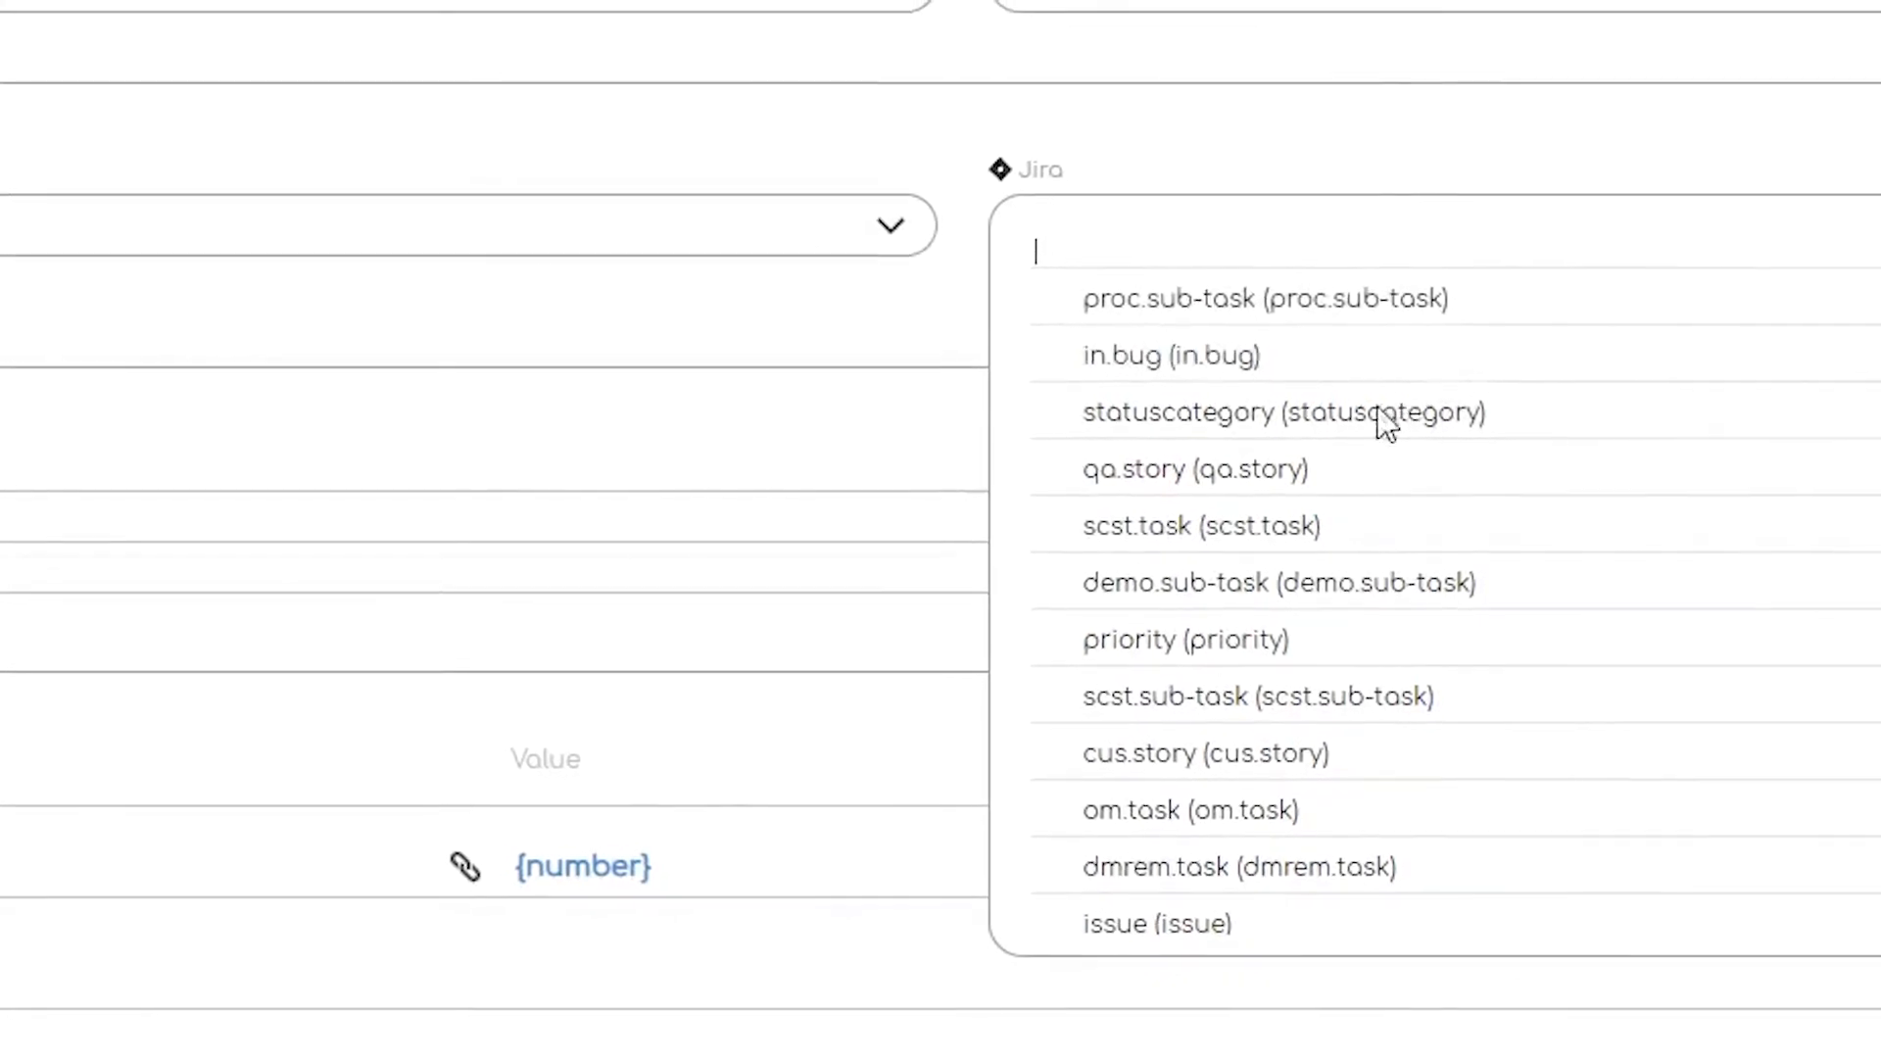
scroll(1353, 512, down, 2)
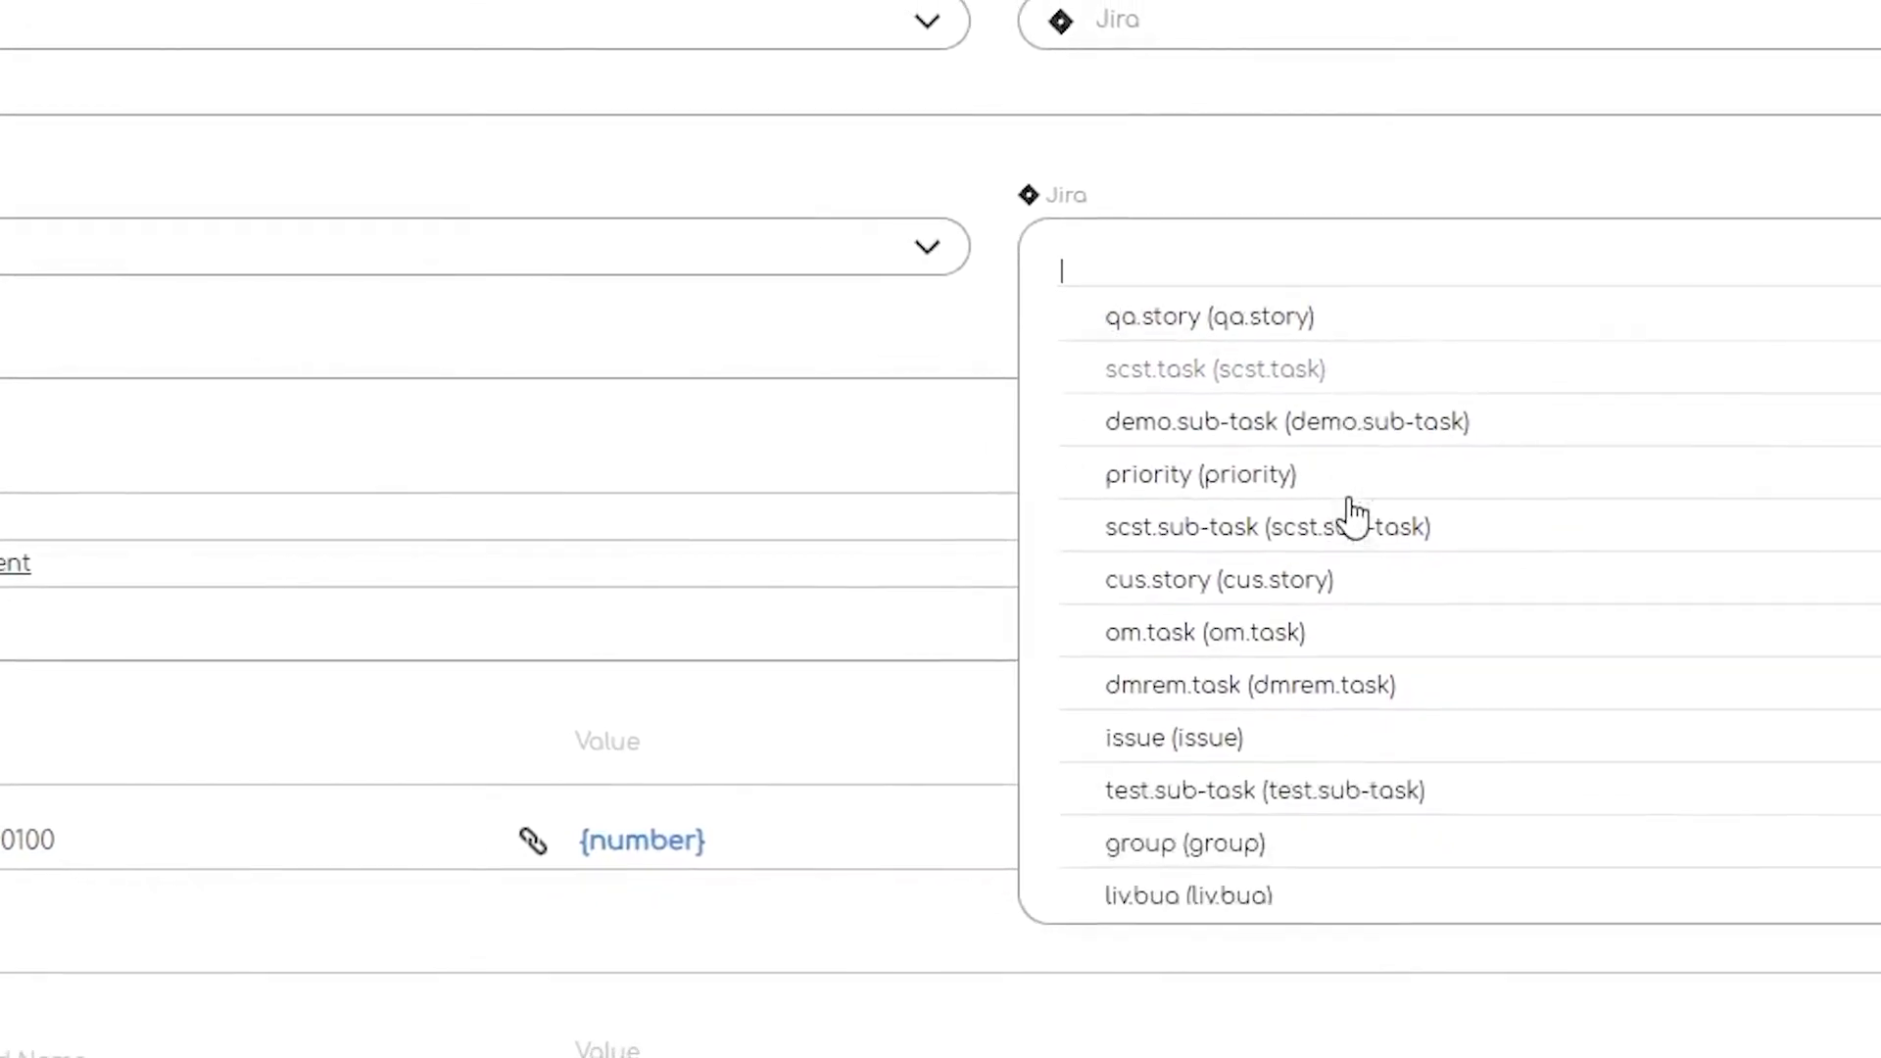
scroll(1352, 512, down, 5)
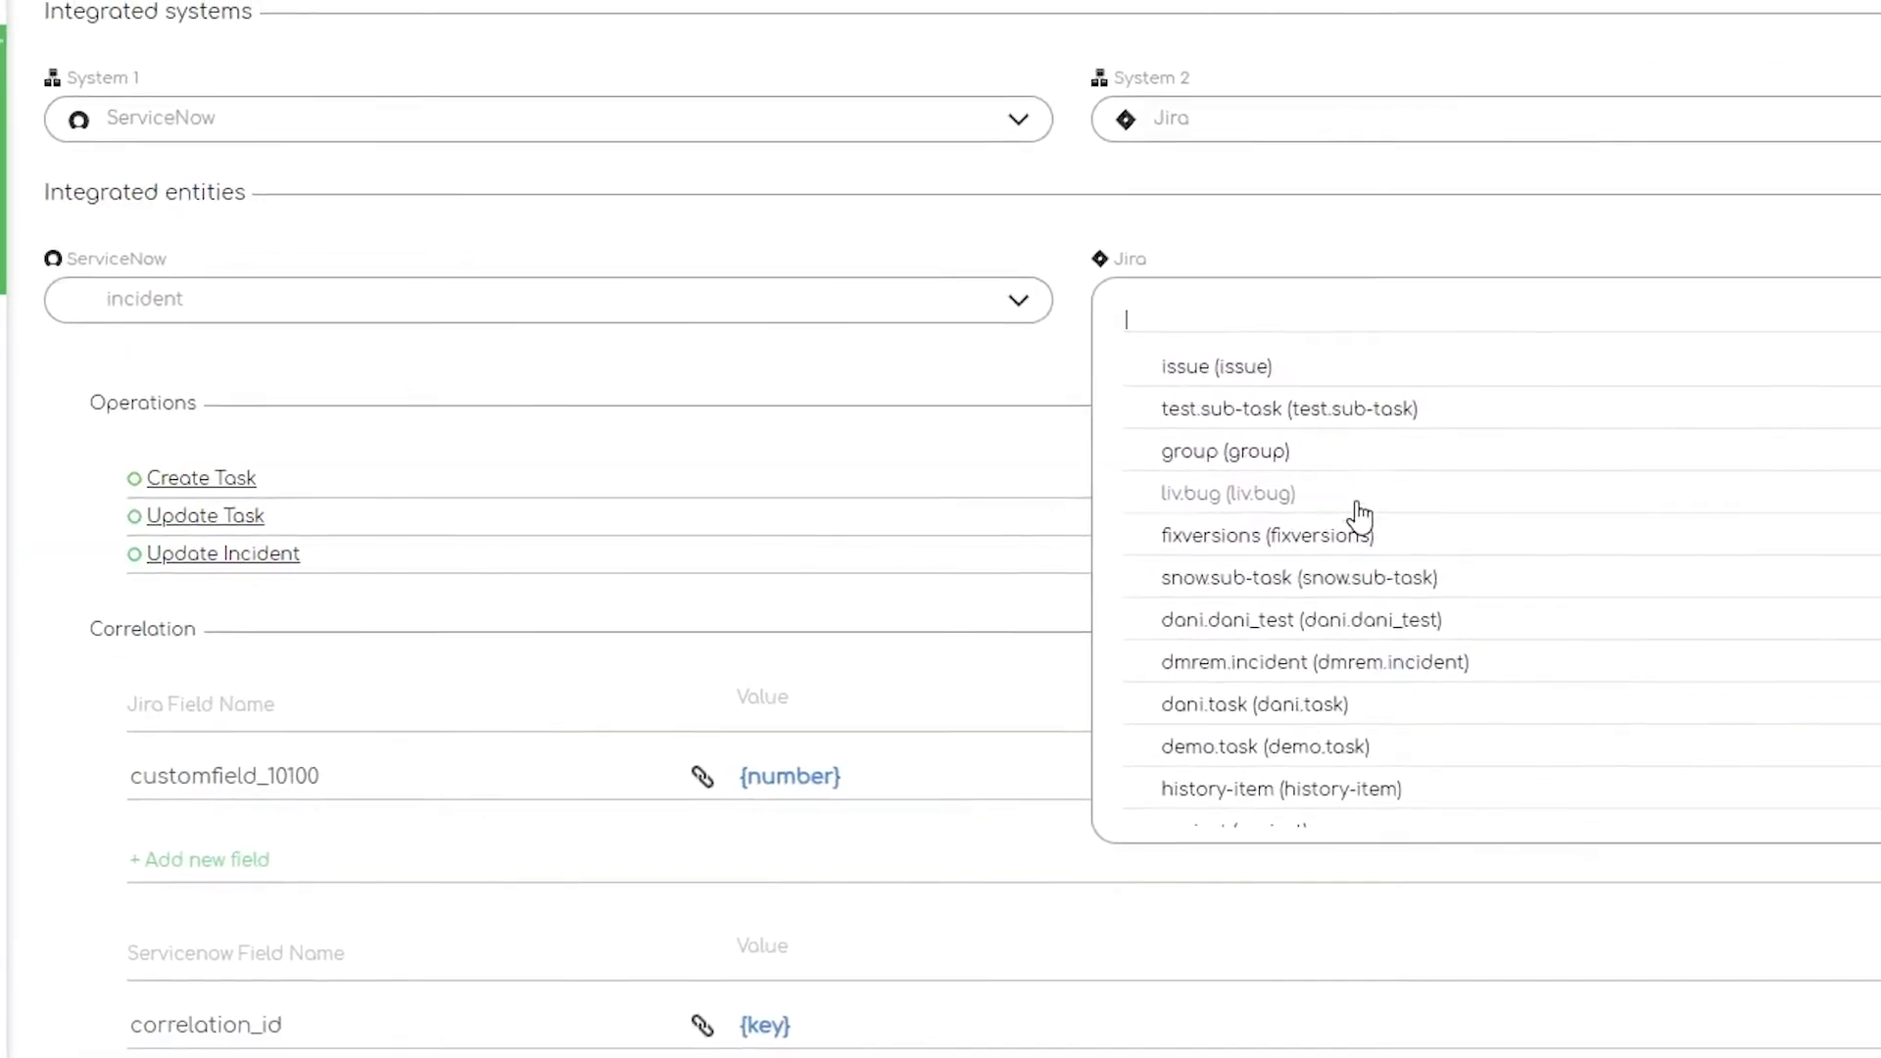
scroll(1356, 512, down, 2)
scroll(1359, 514, down, 2)
scroll(1361, 505, down, 2)
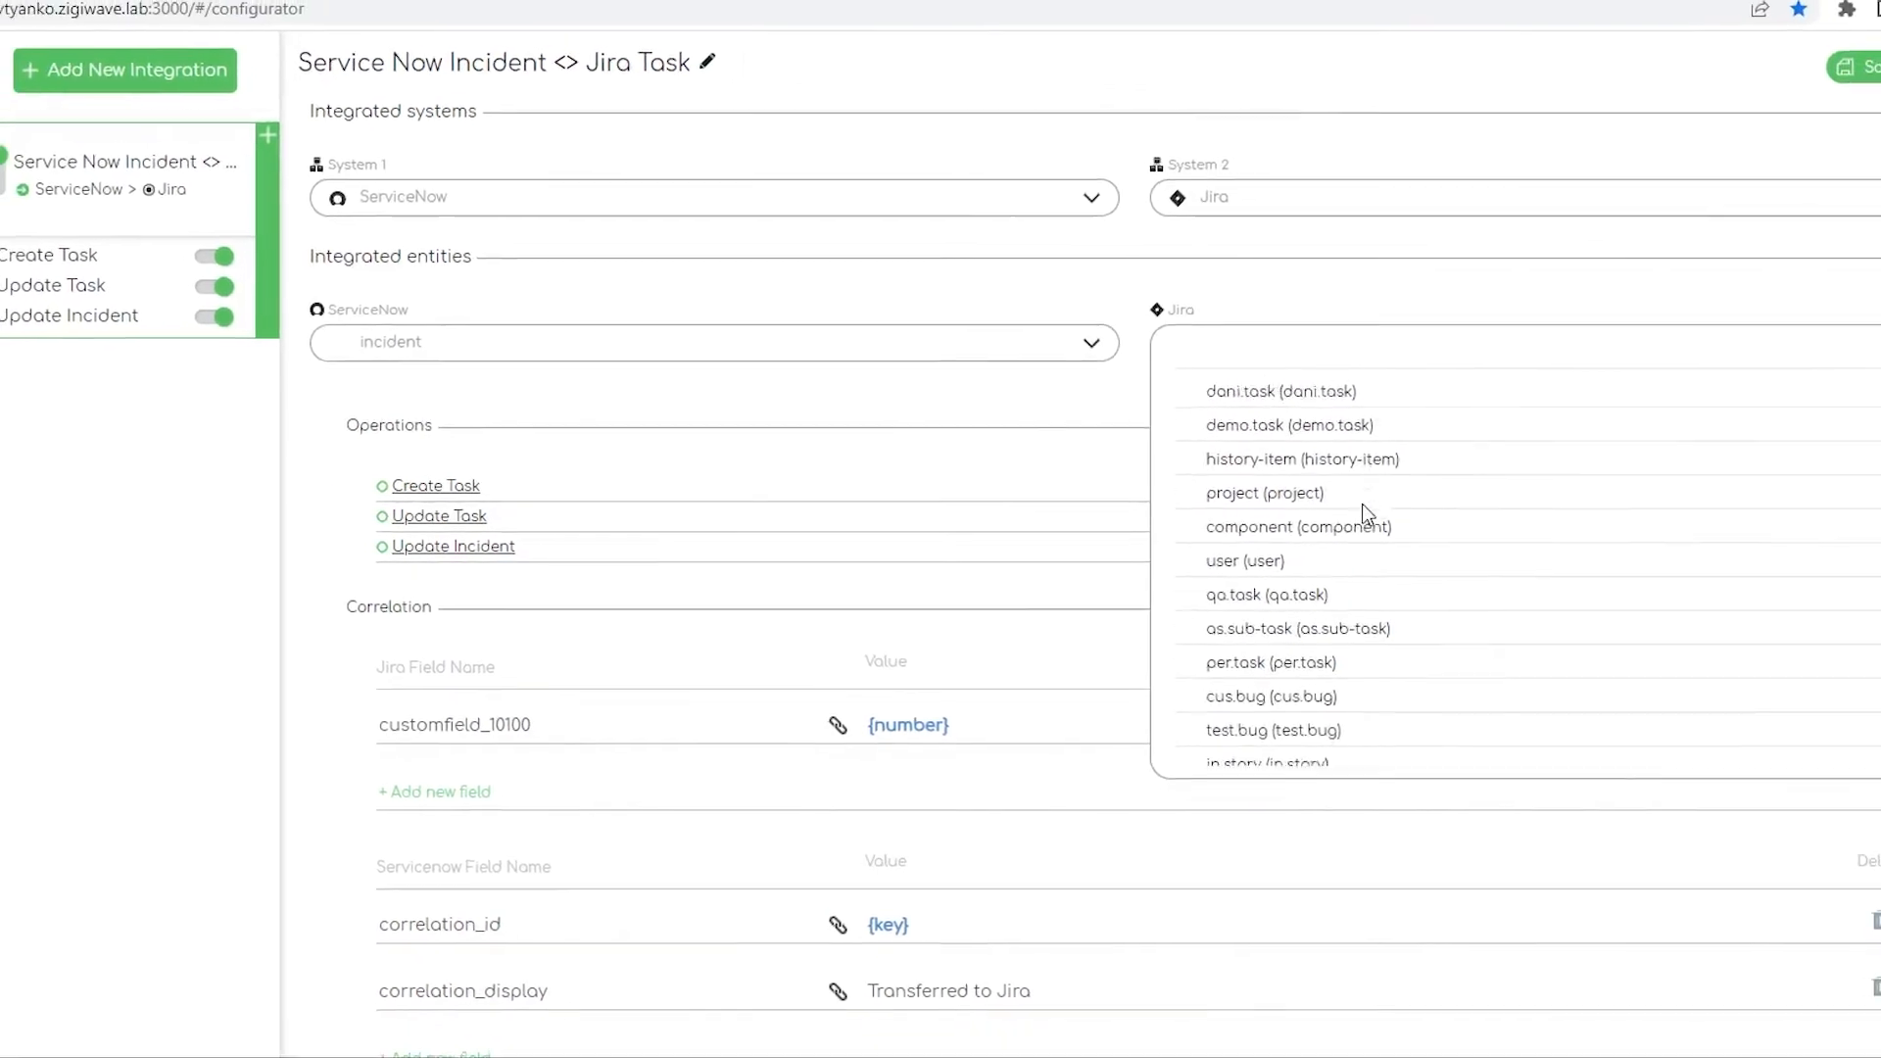
scroll(1369, 512, down, 3)
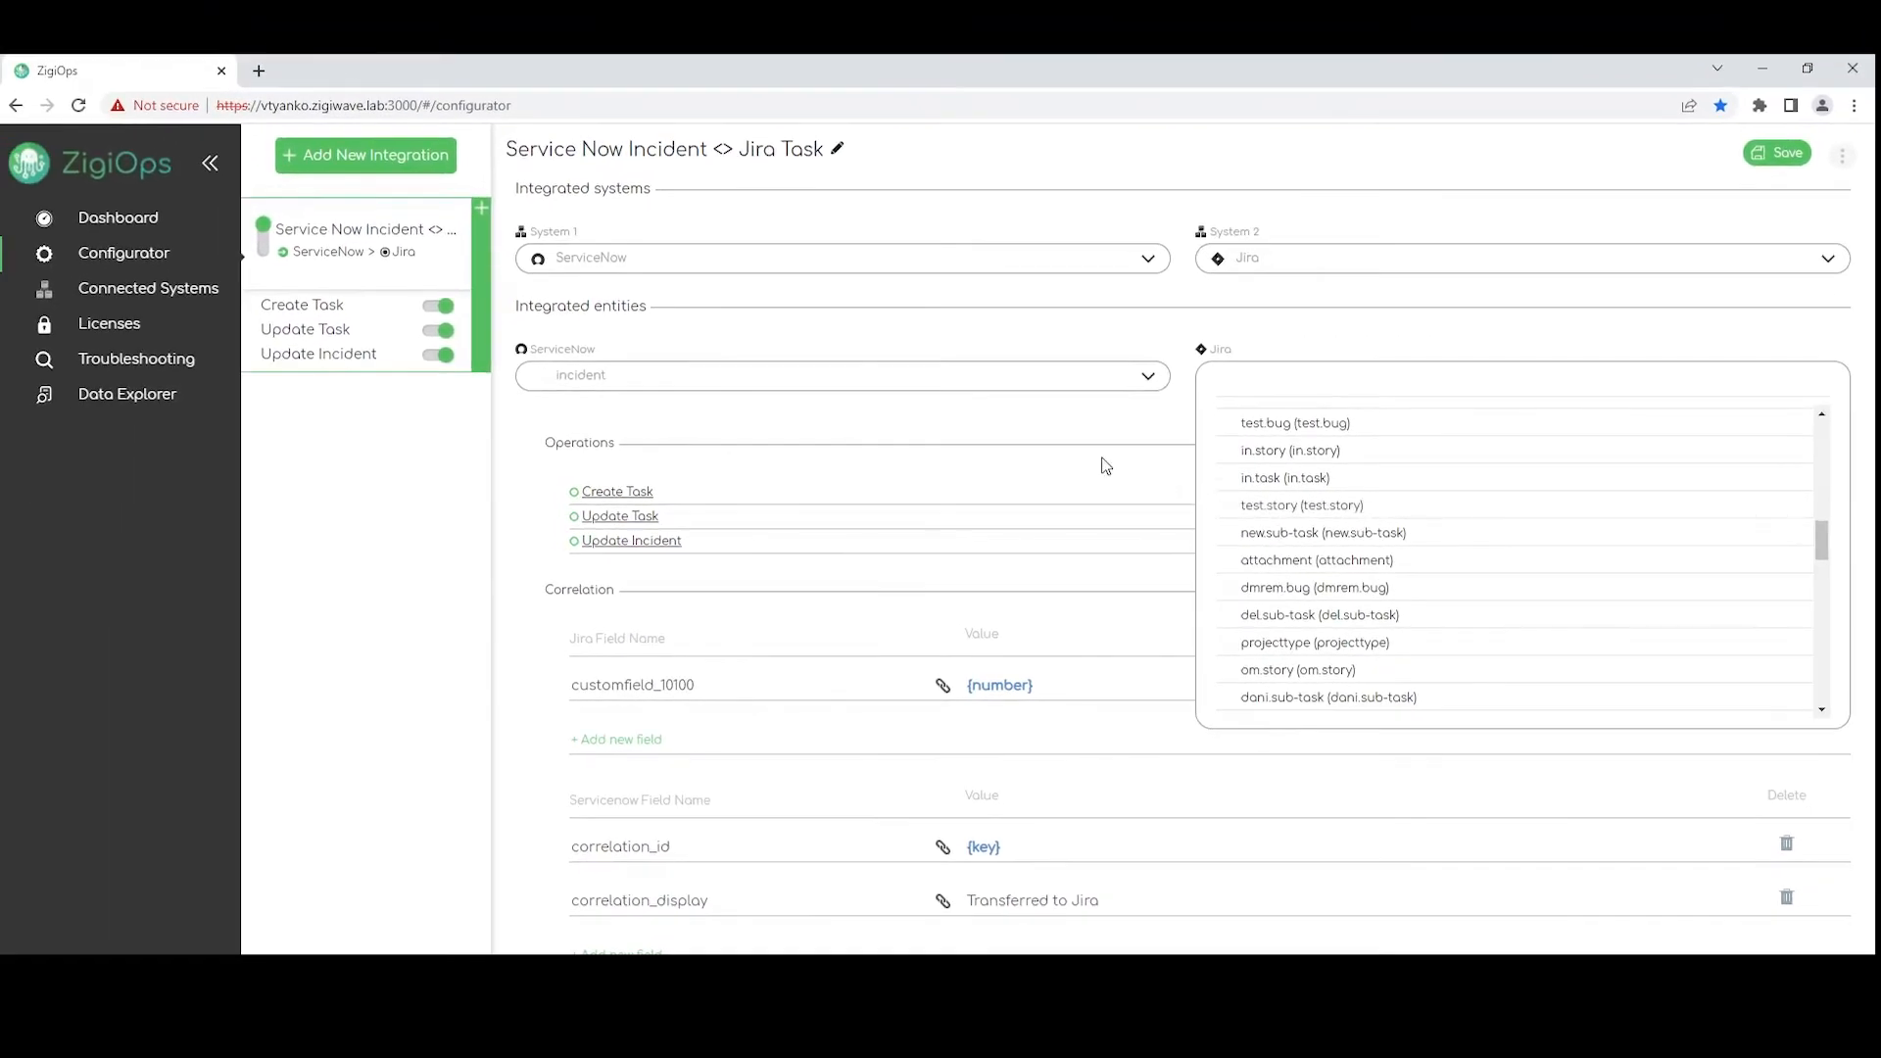
click(1101, 459)
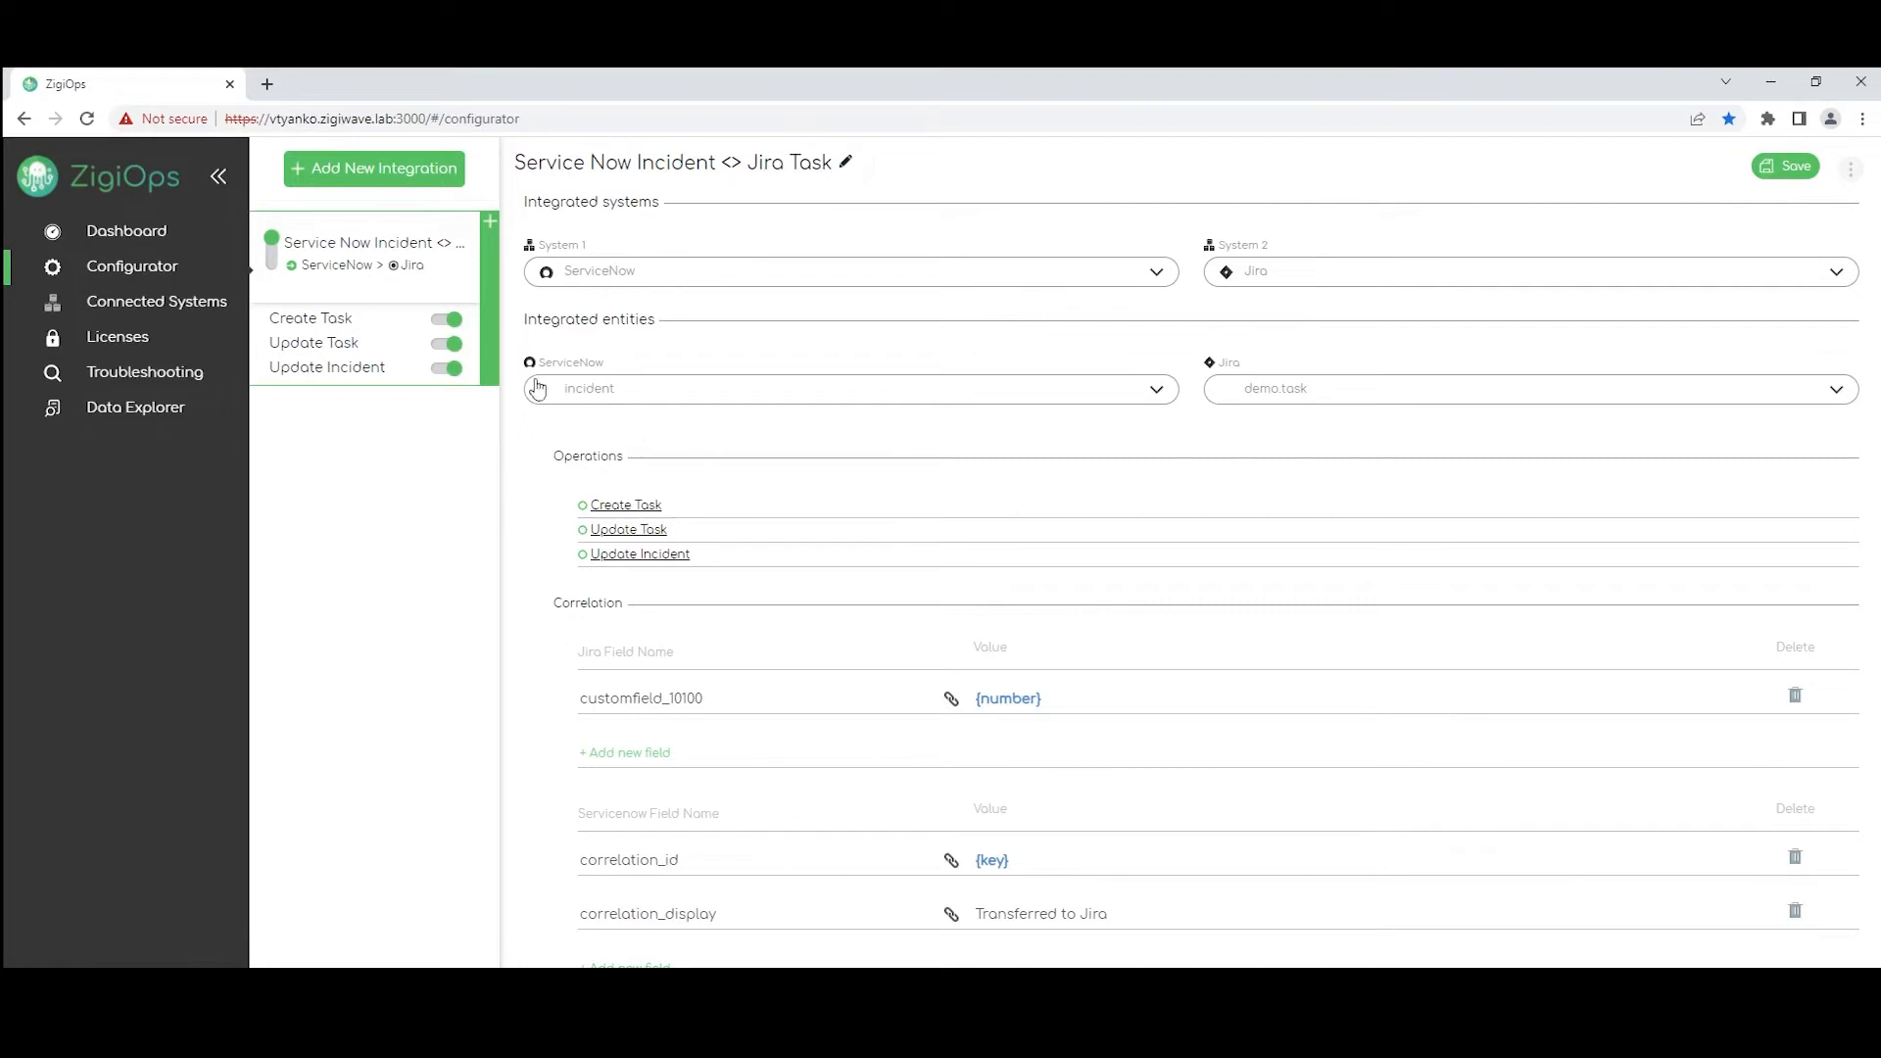
Open the Create Task operation and view the time units offered for its polling interval without changing the unit
click(311, 320)
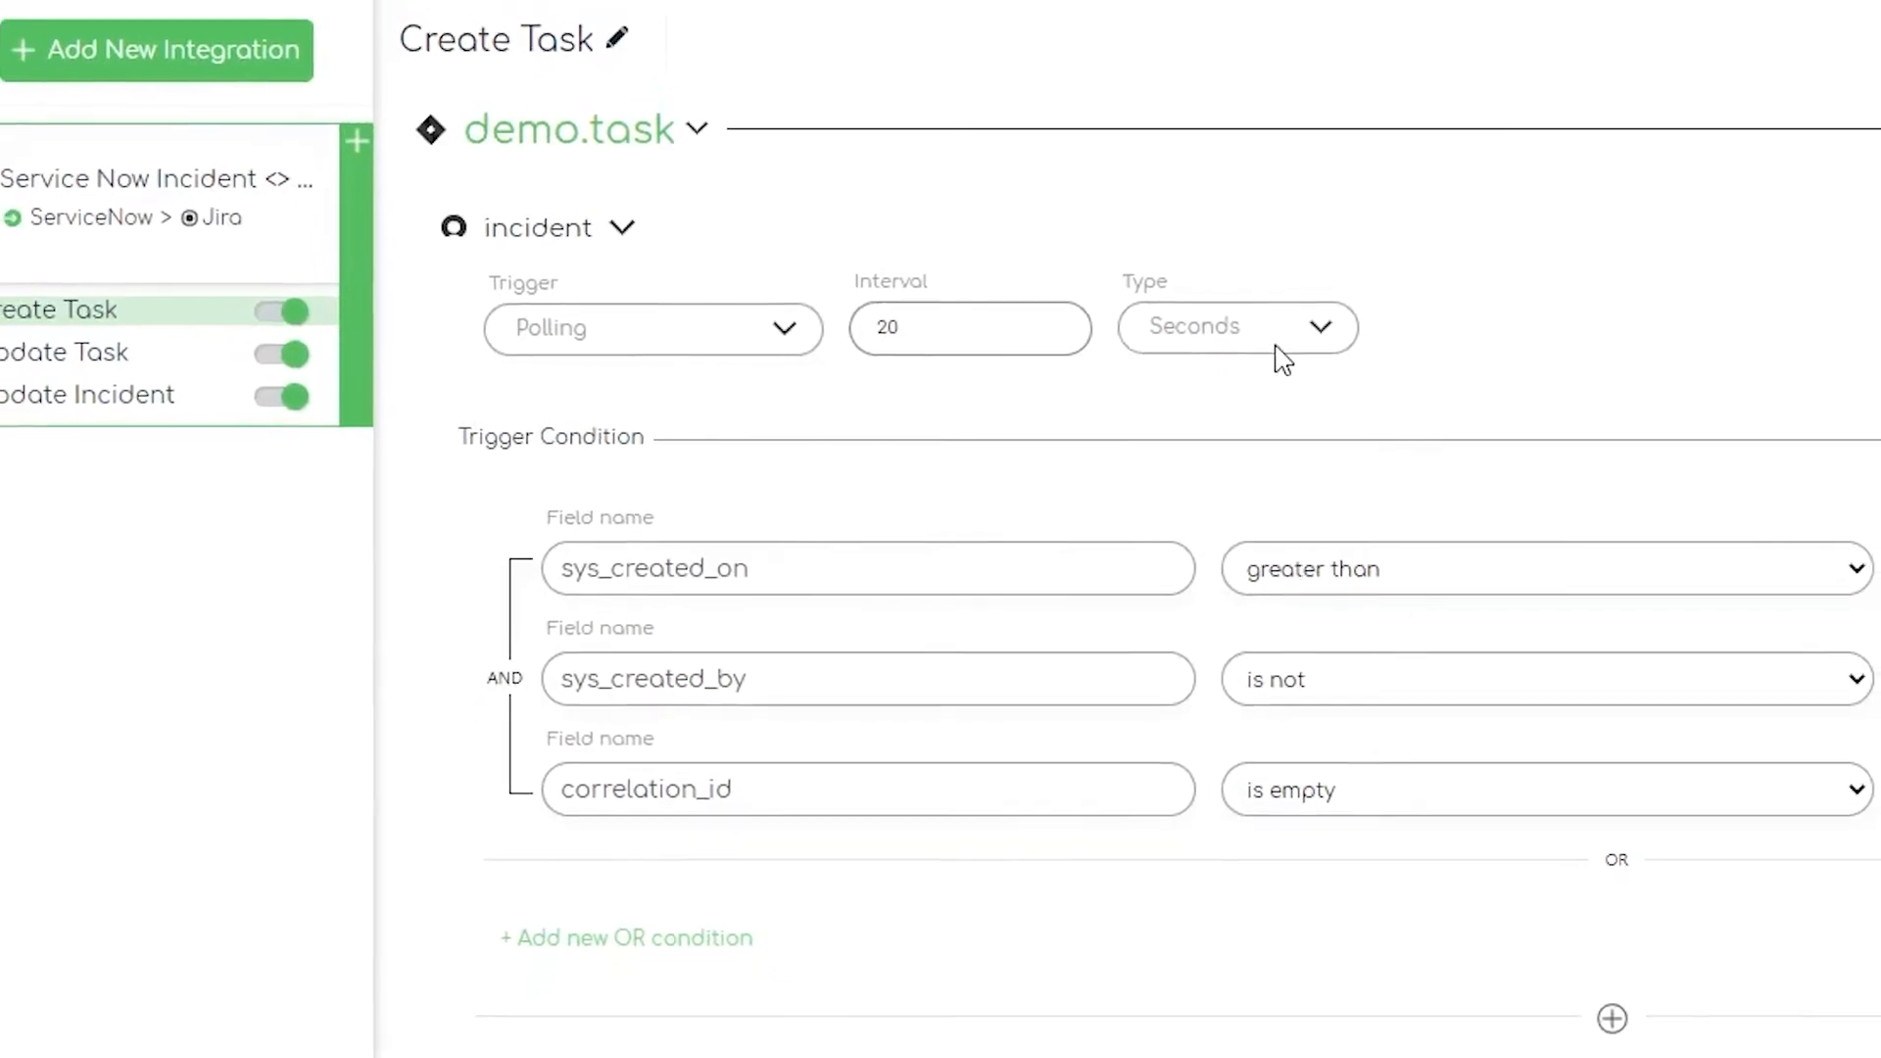
click(1330, 347)
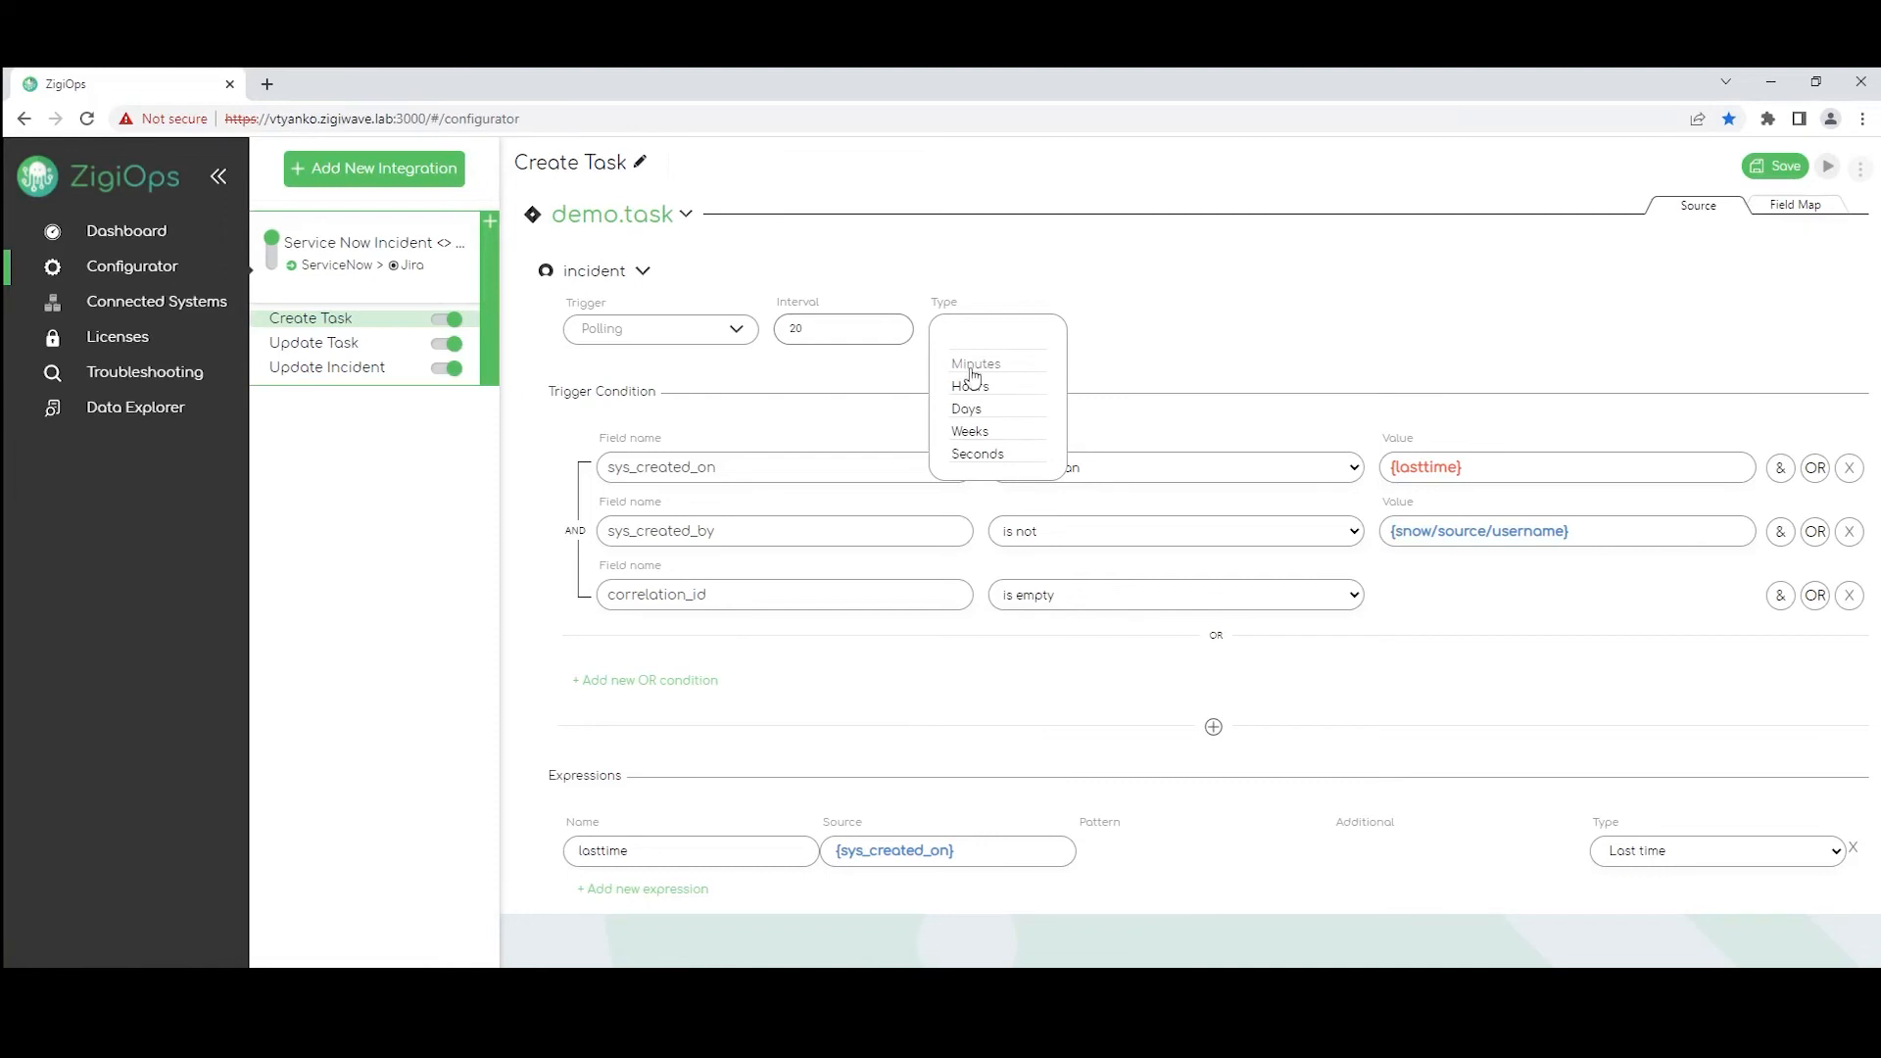
click(842, 392)
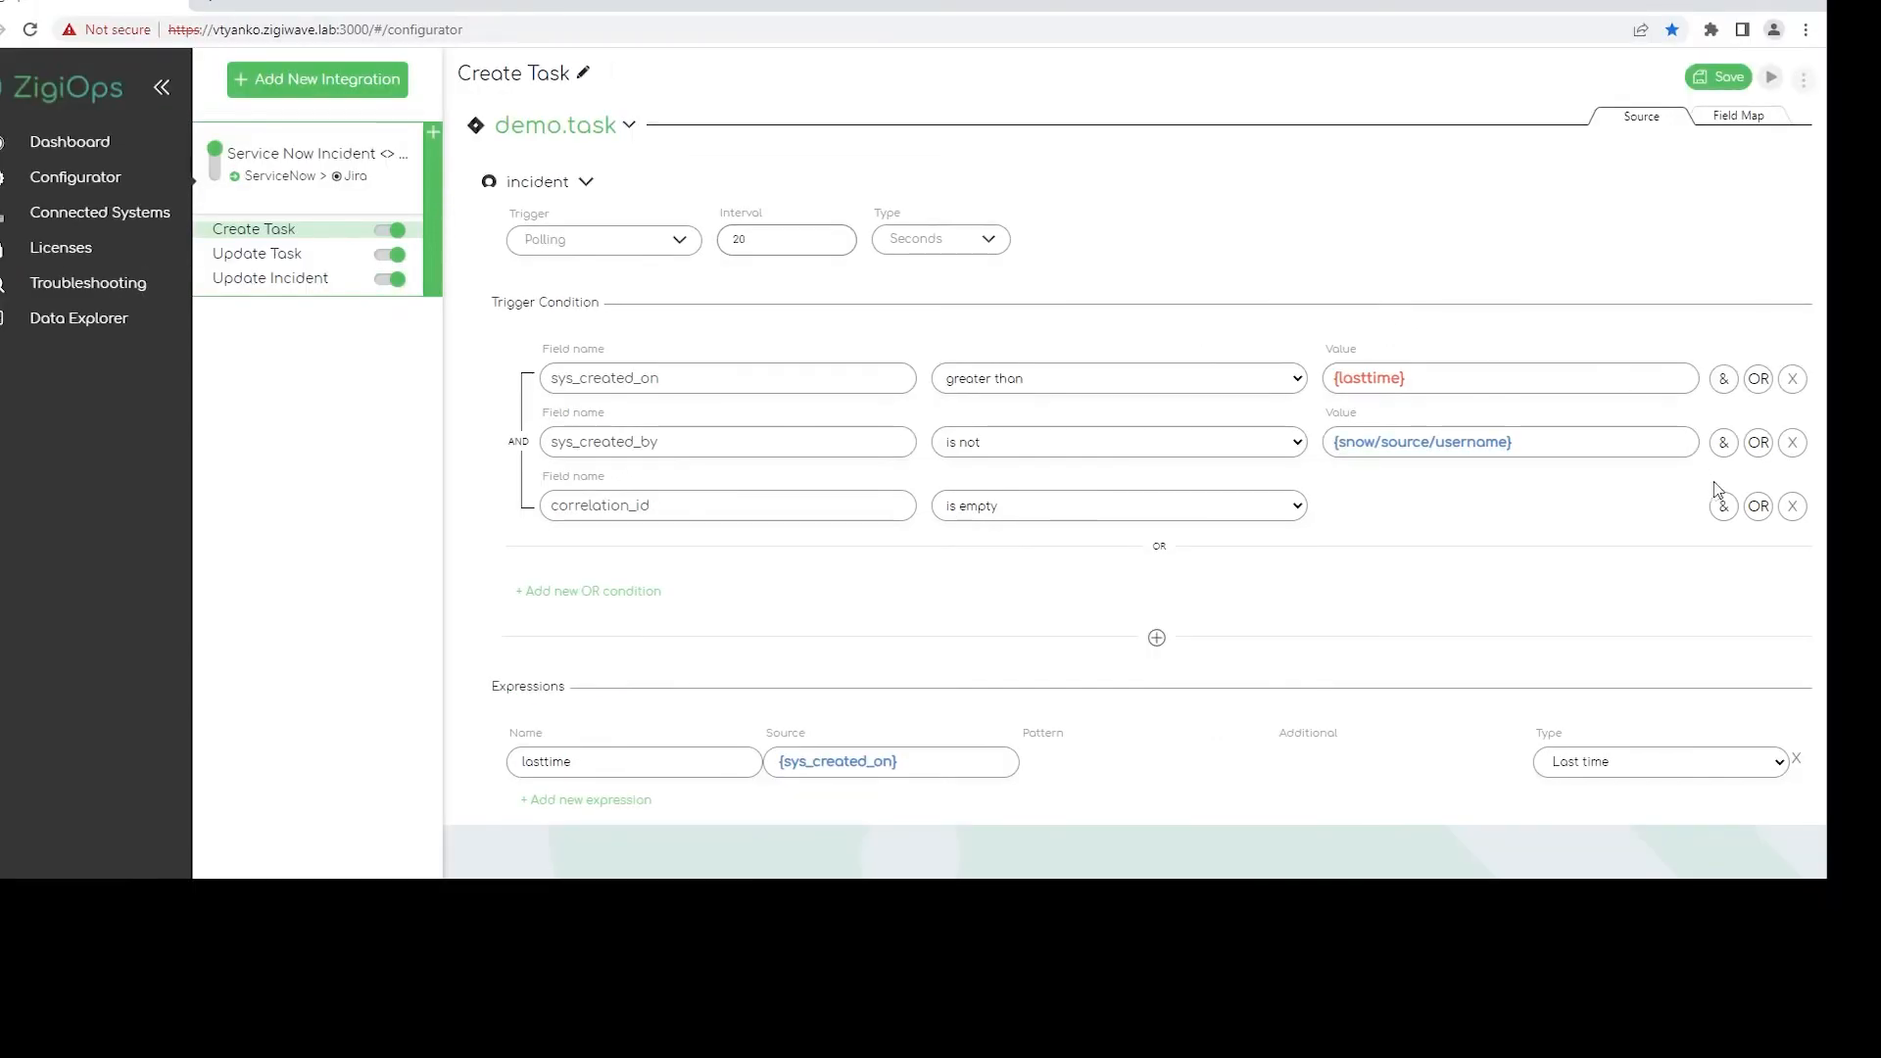
Try adding another AND row to the Create Task trigger condition and browse the field names available for it
click(1723, 508)
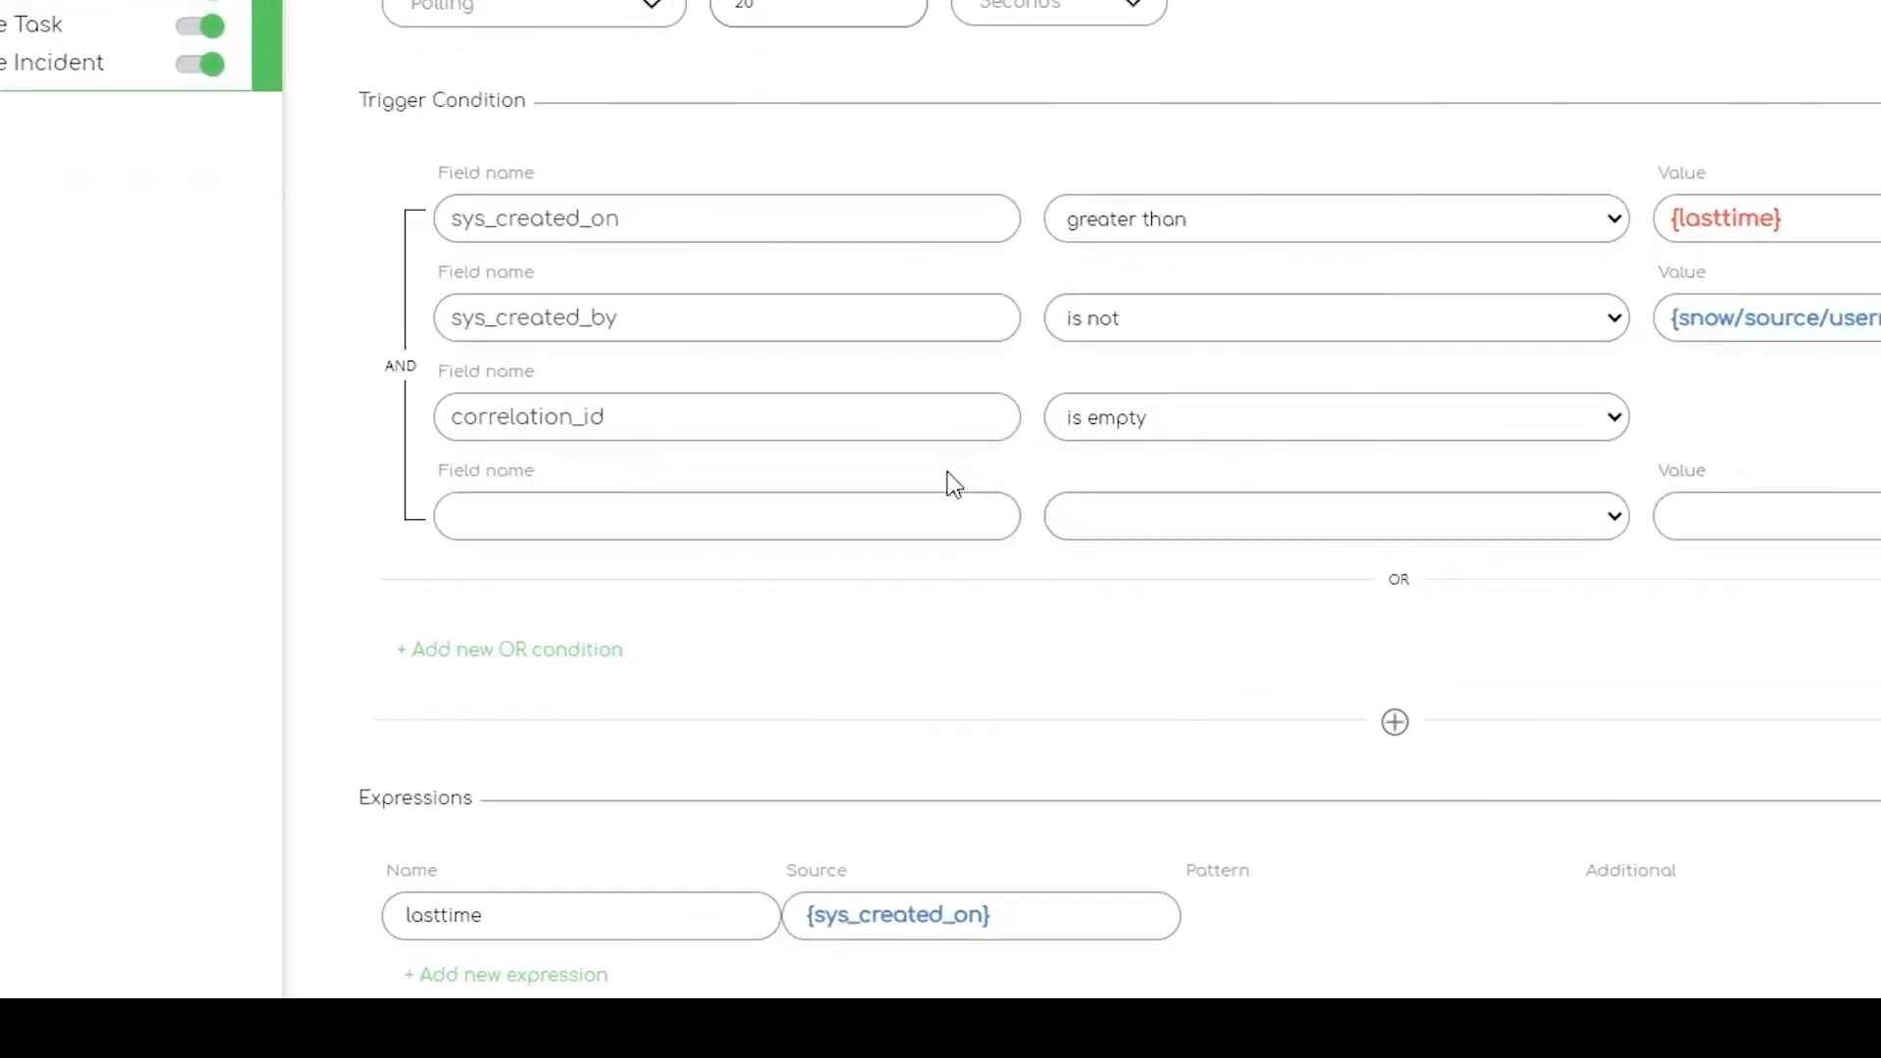
click(924, 412)
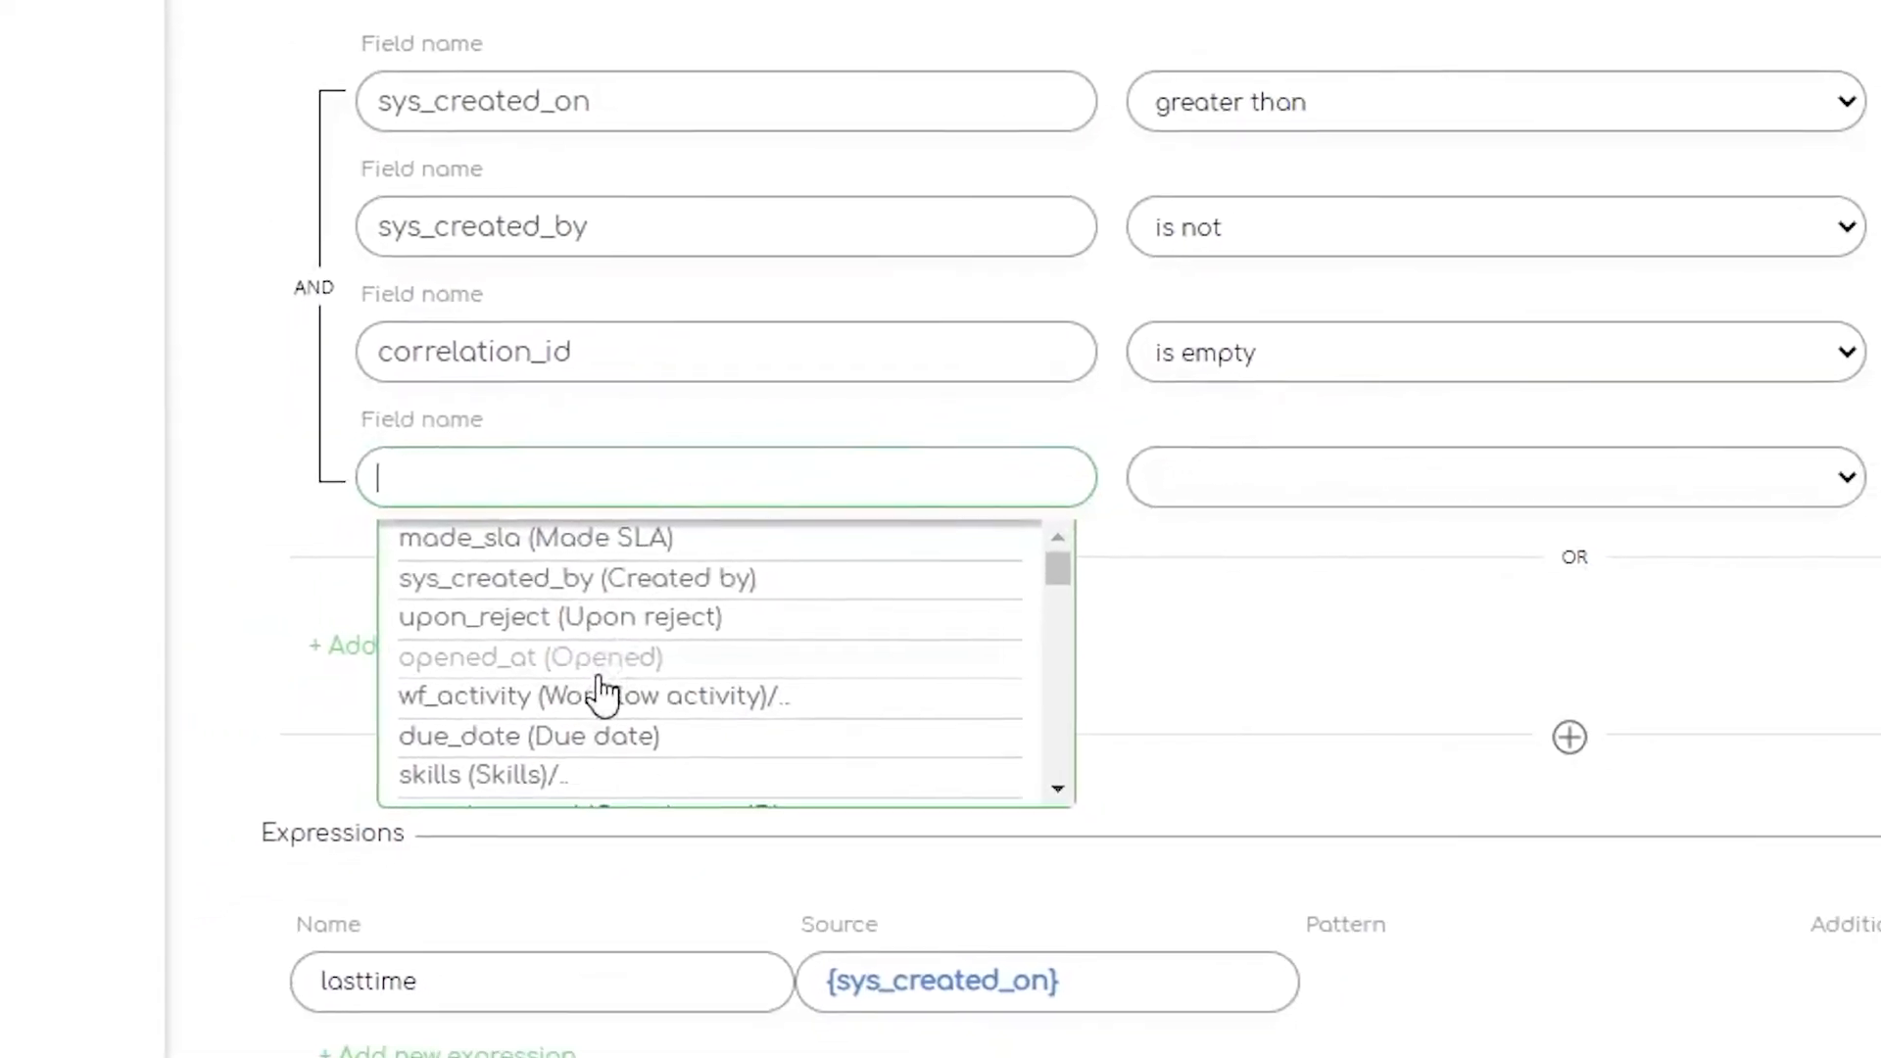
scroll(593, 676, down, 3)
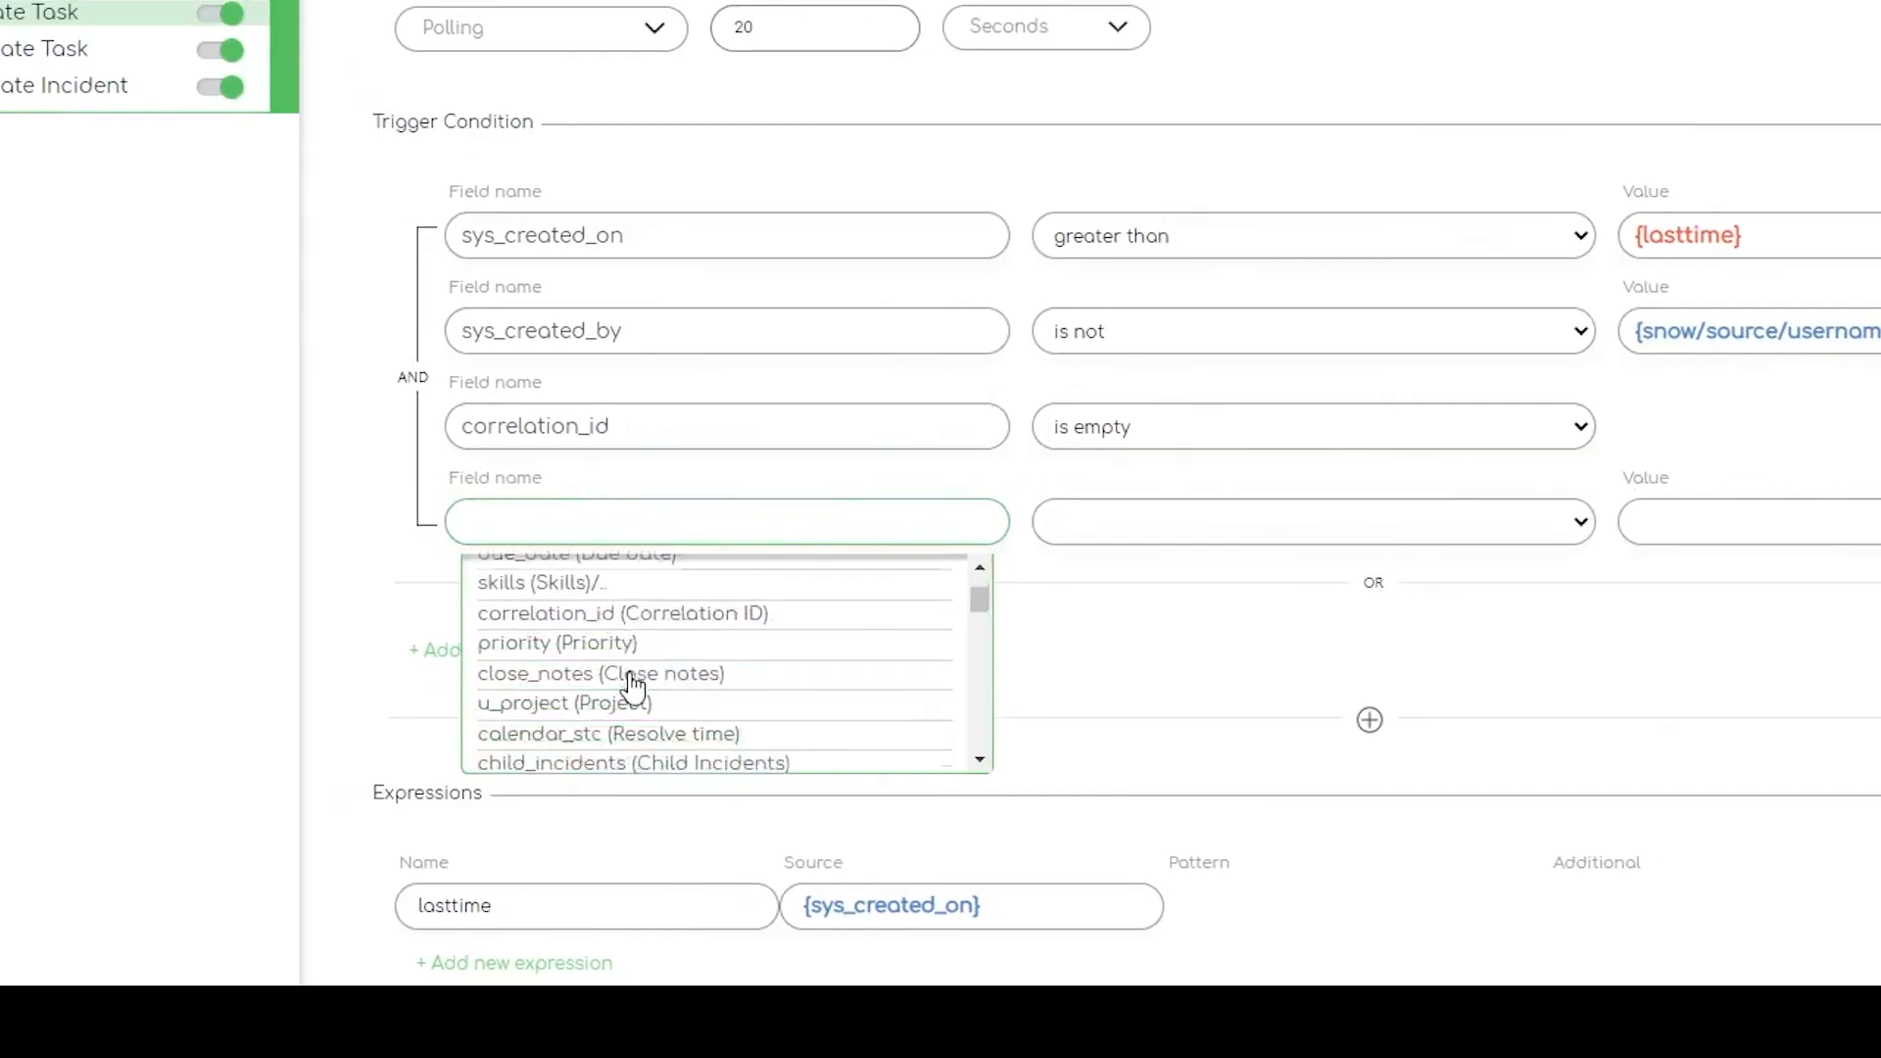
scroll(632, 686, down, 3)
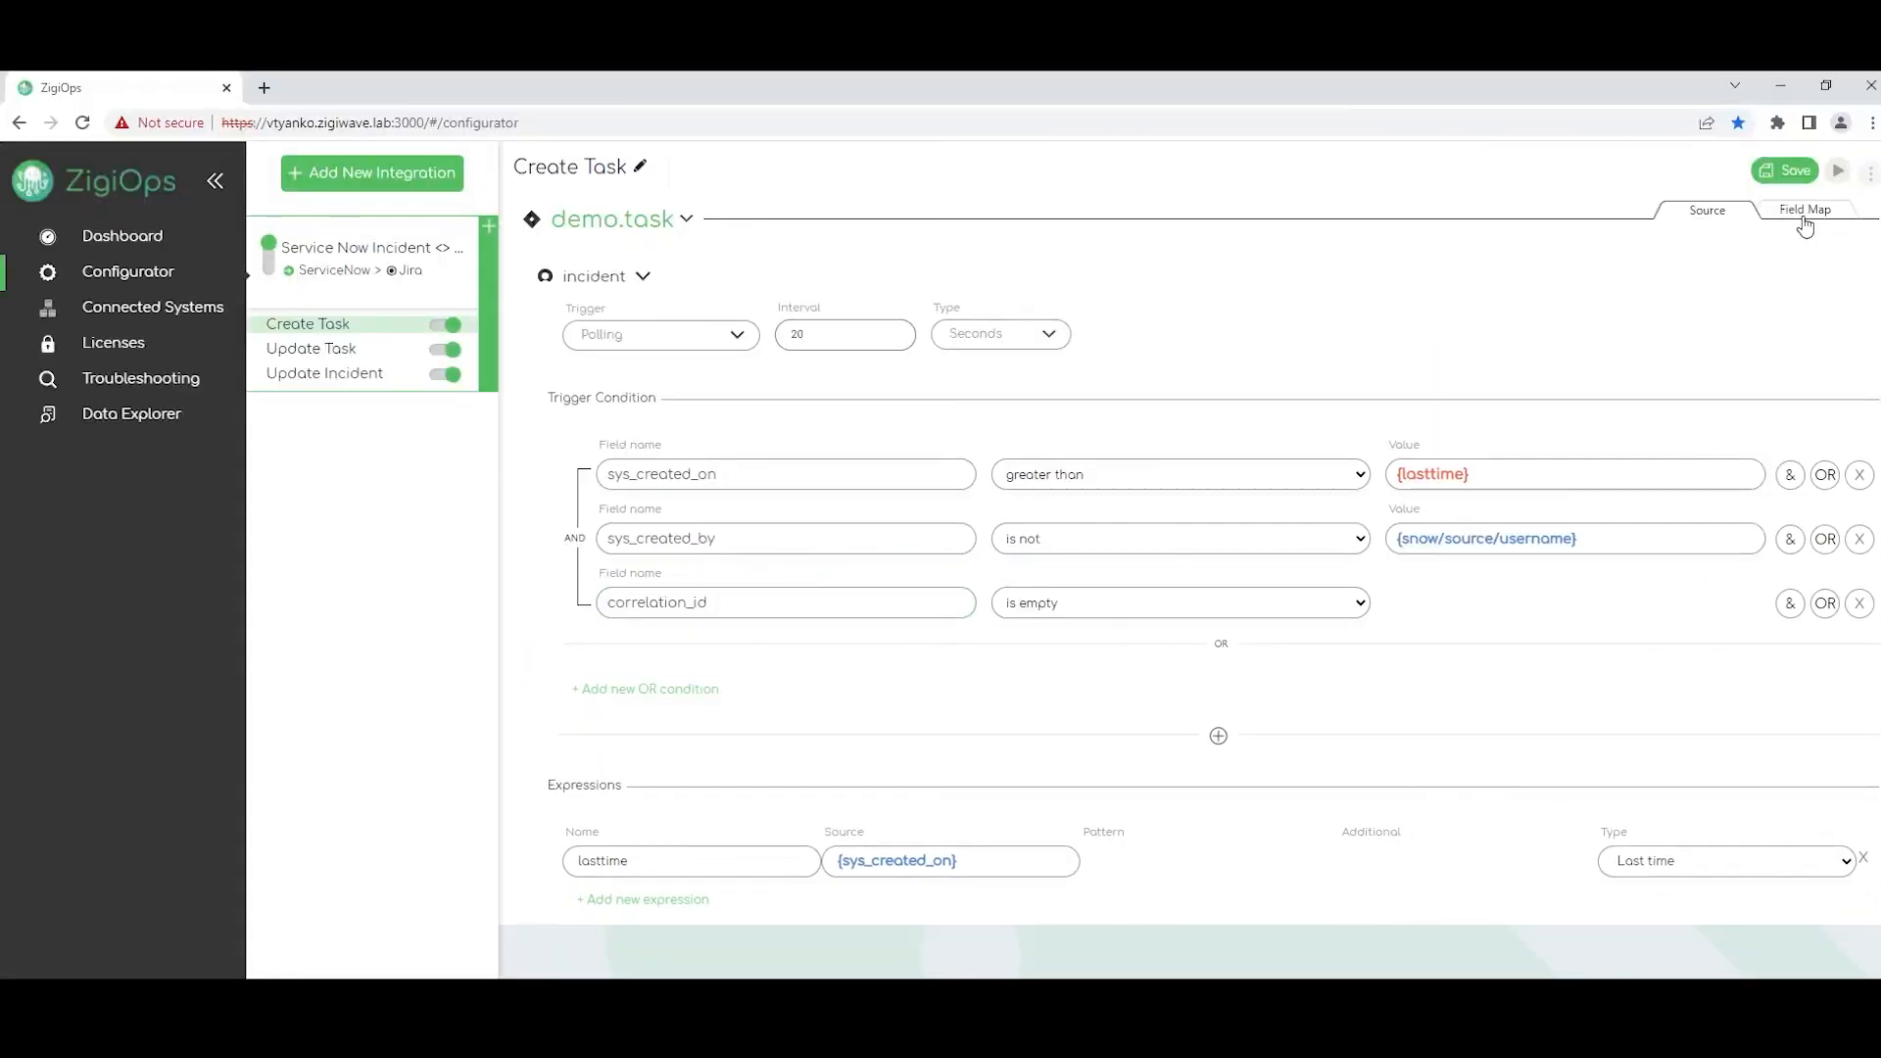
Review the field maps of the Create Task and Update Task operations, including the conditions of Update Task's status/name mapping
click(1805, 212)
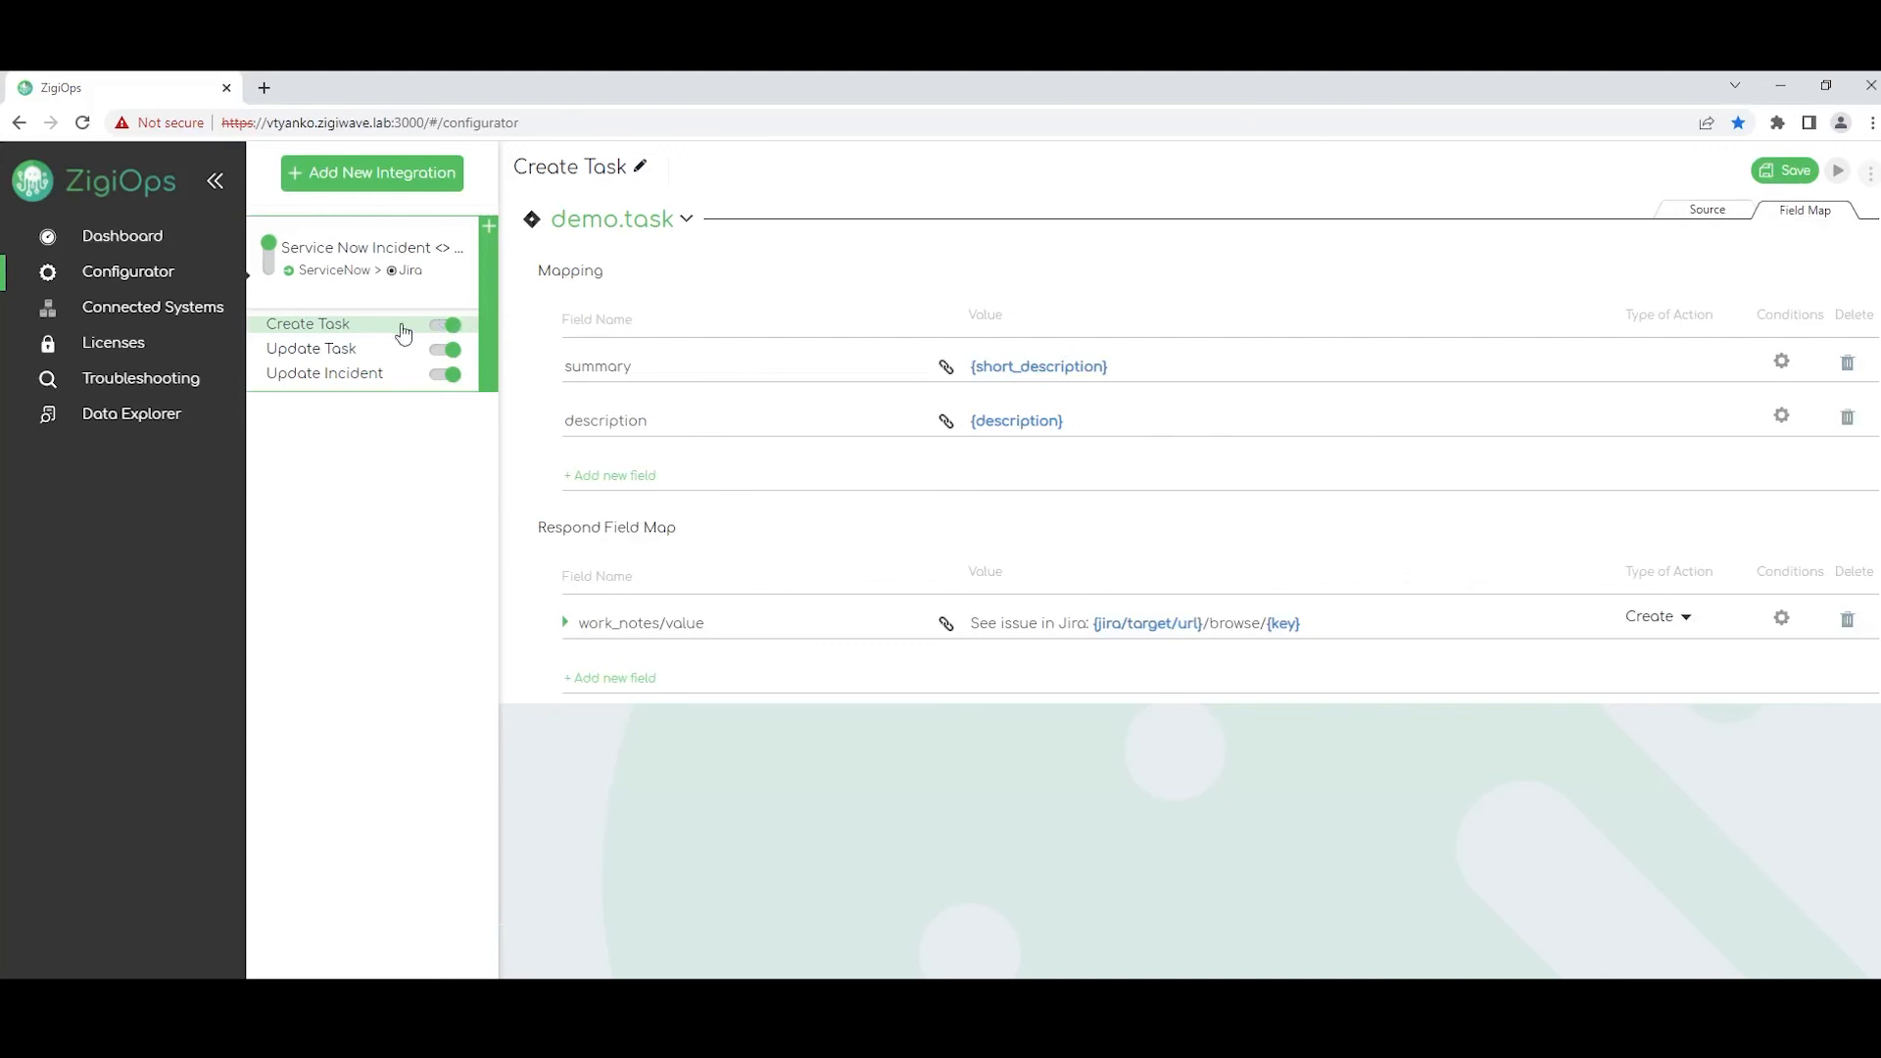
click(301, 350)
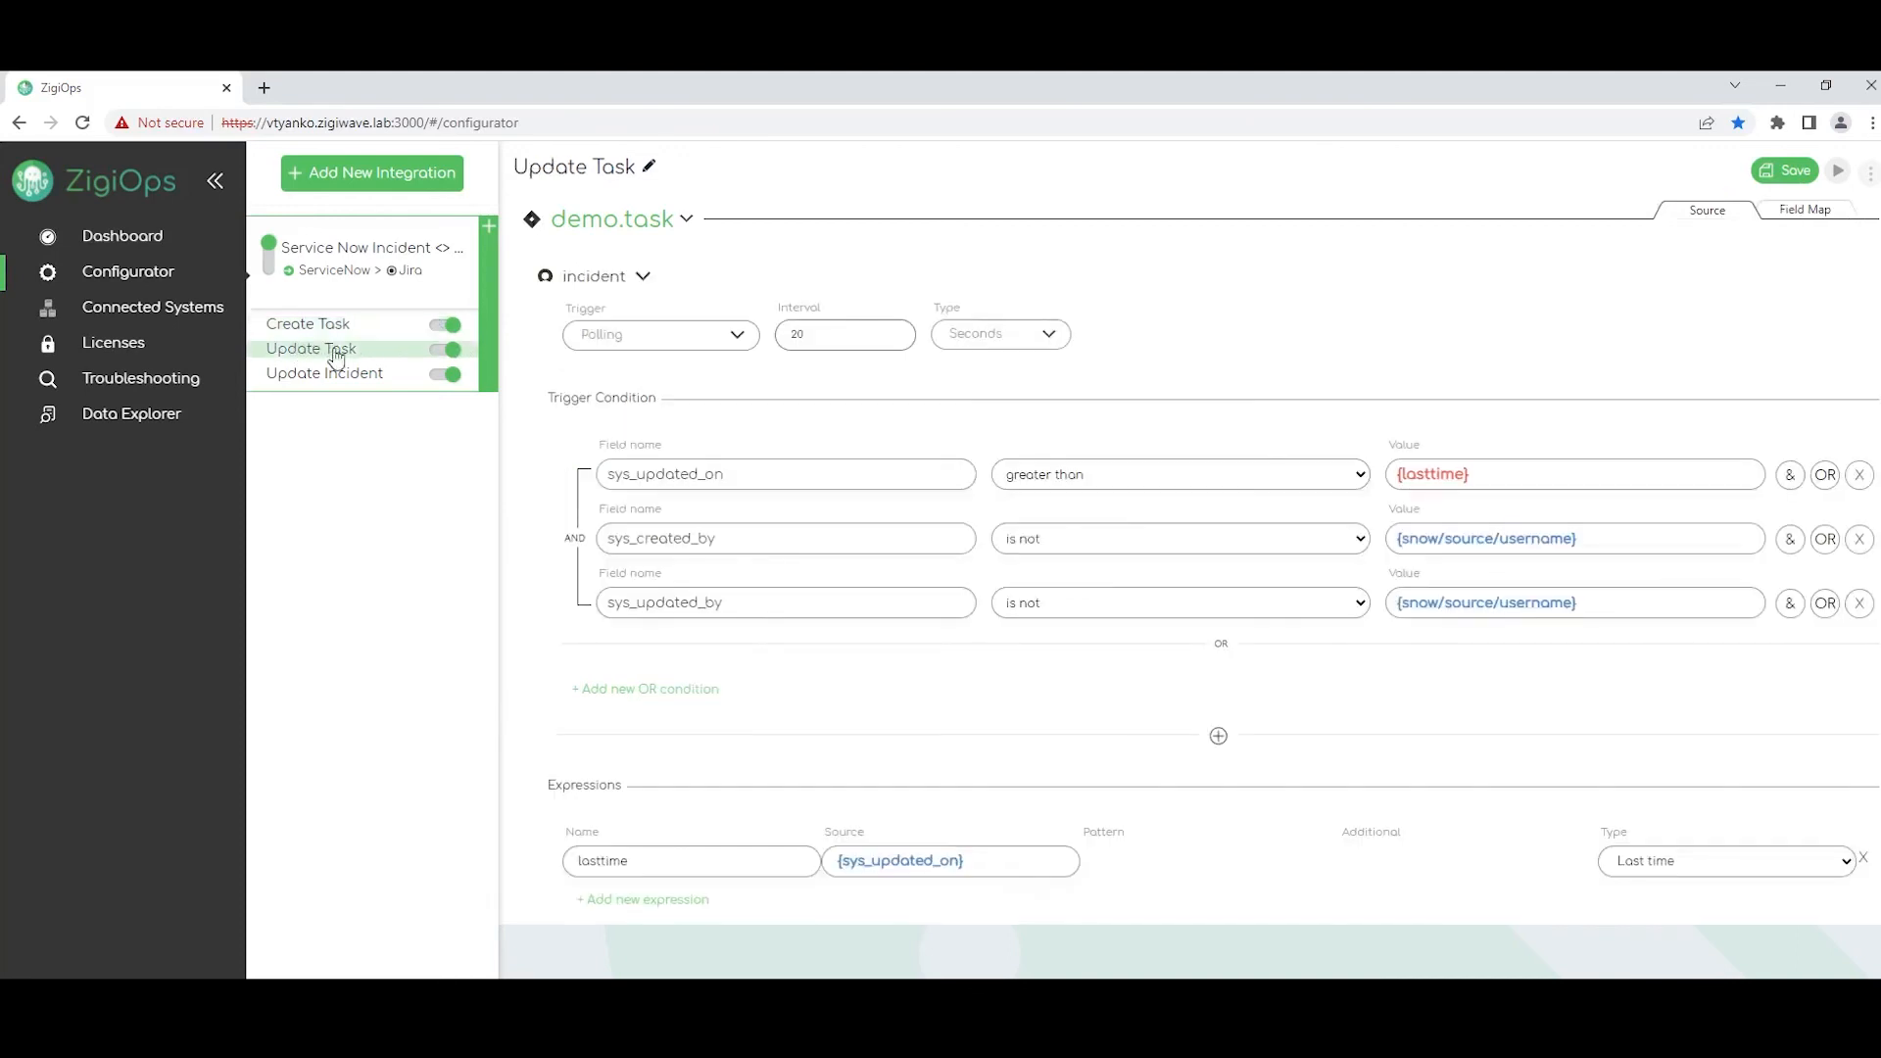
click(1806, 214)
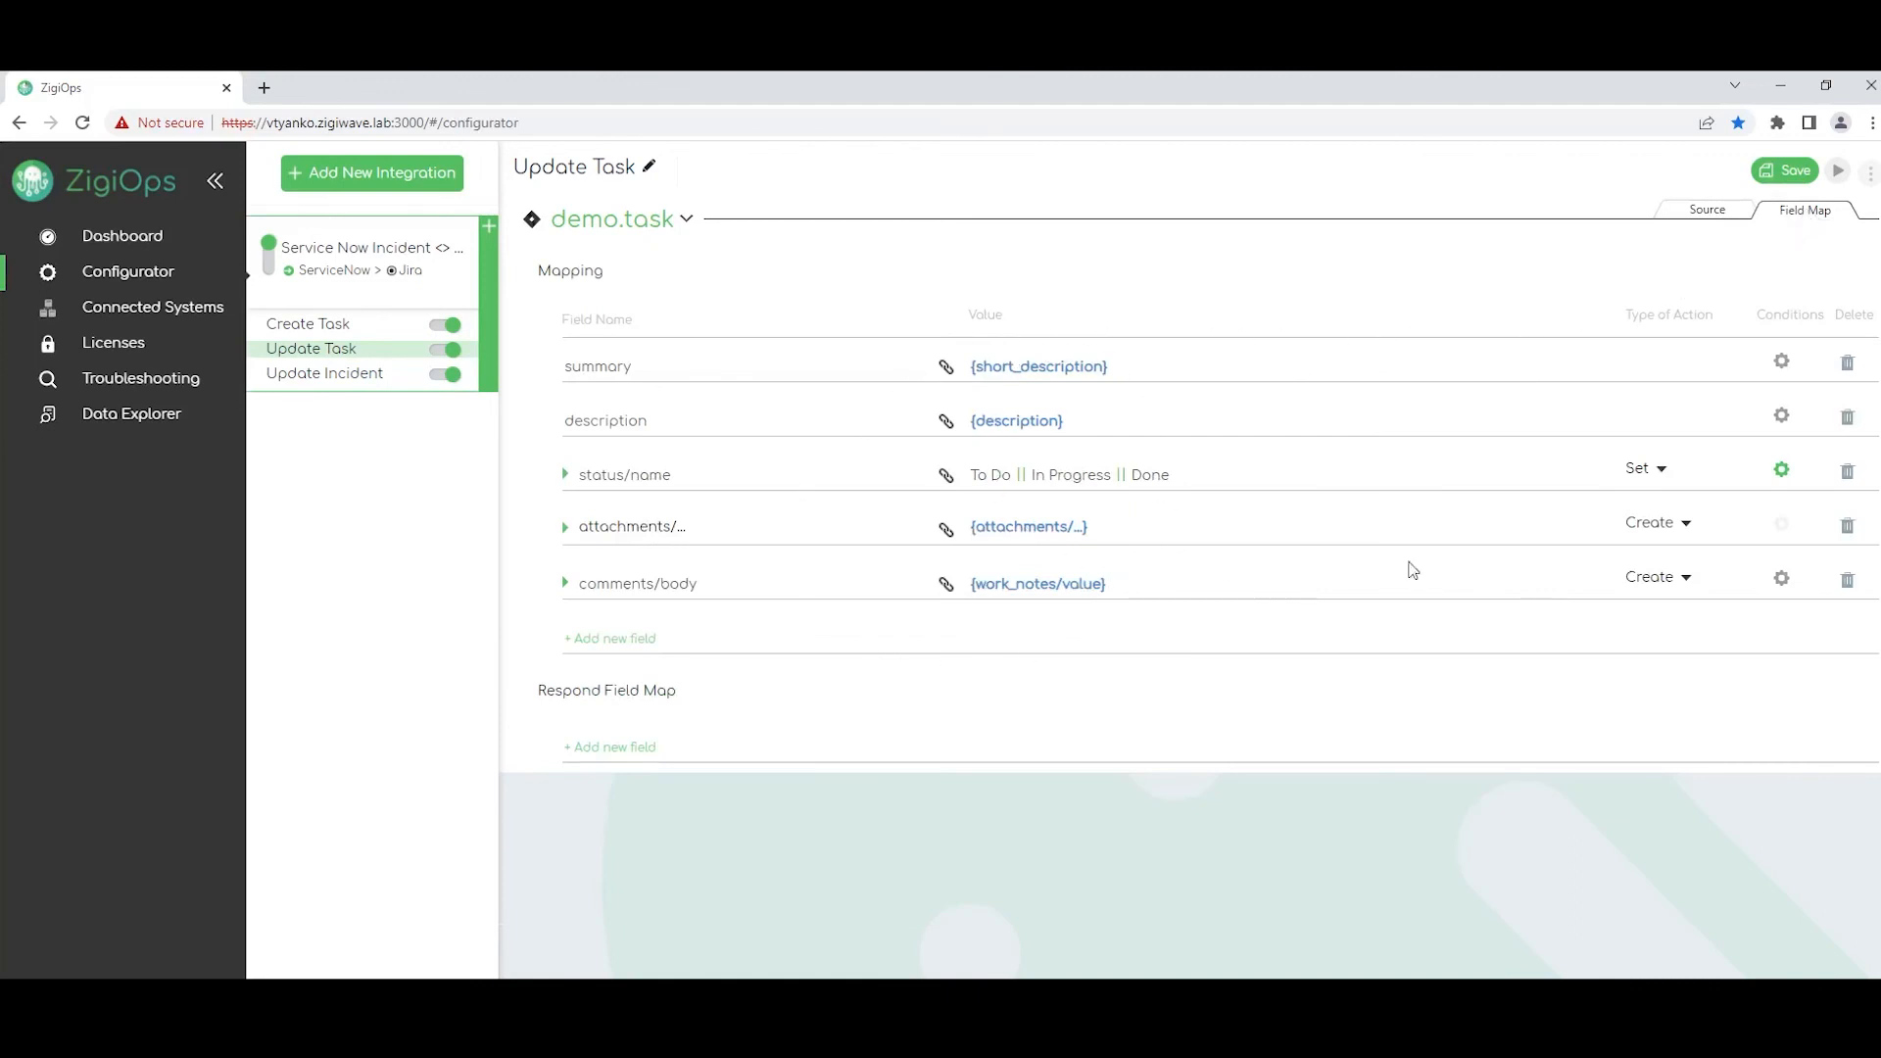
click(1782, 472)
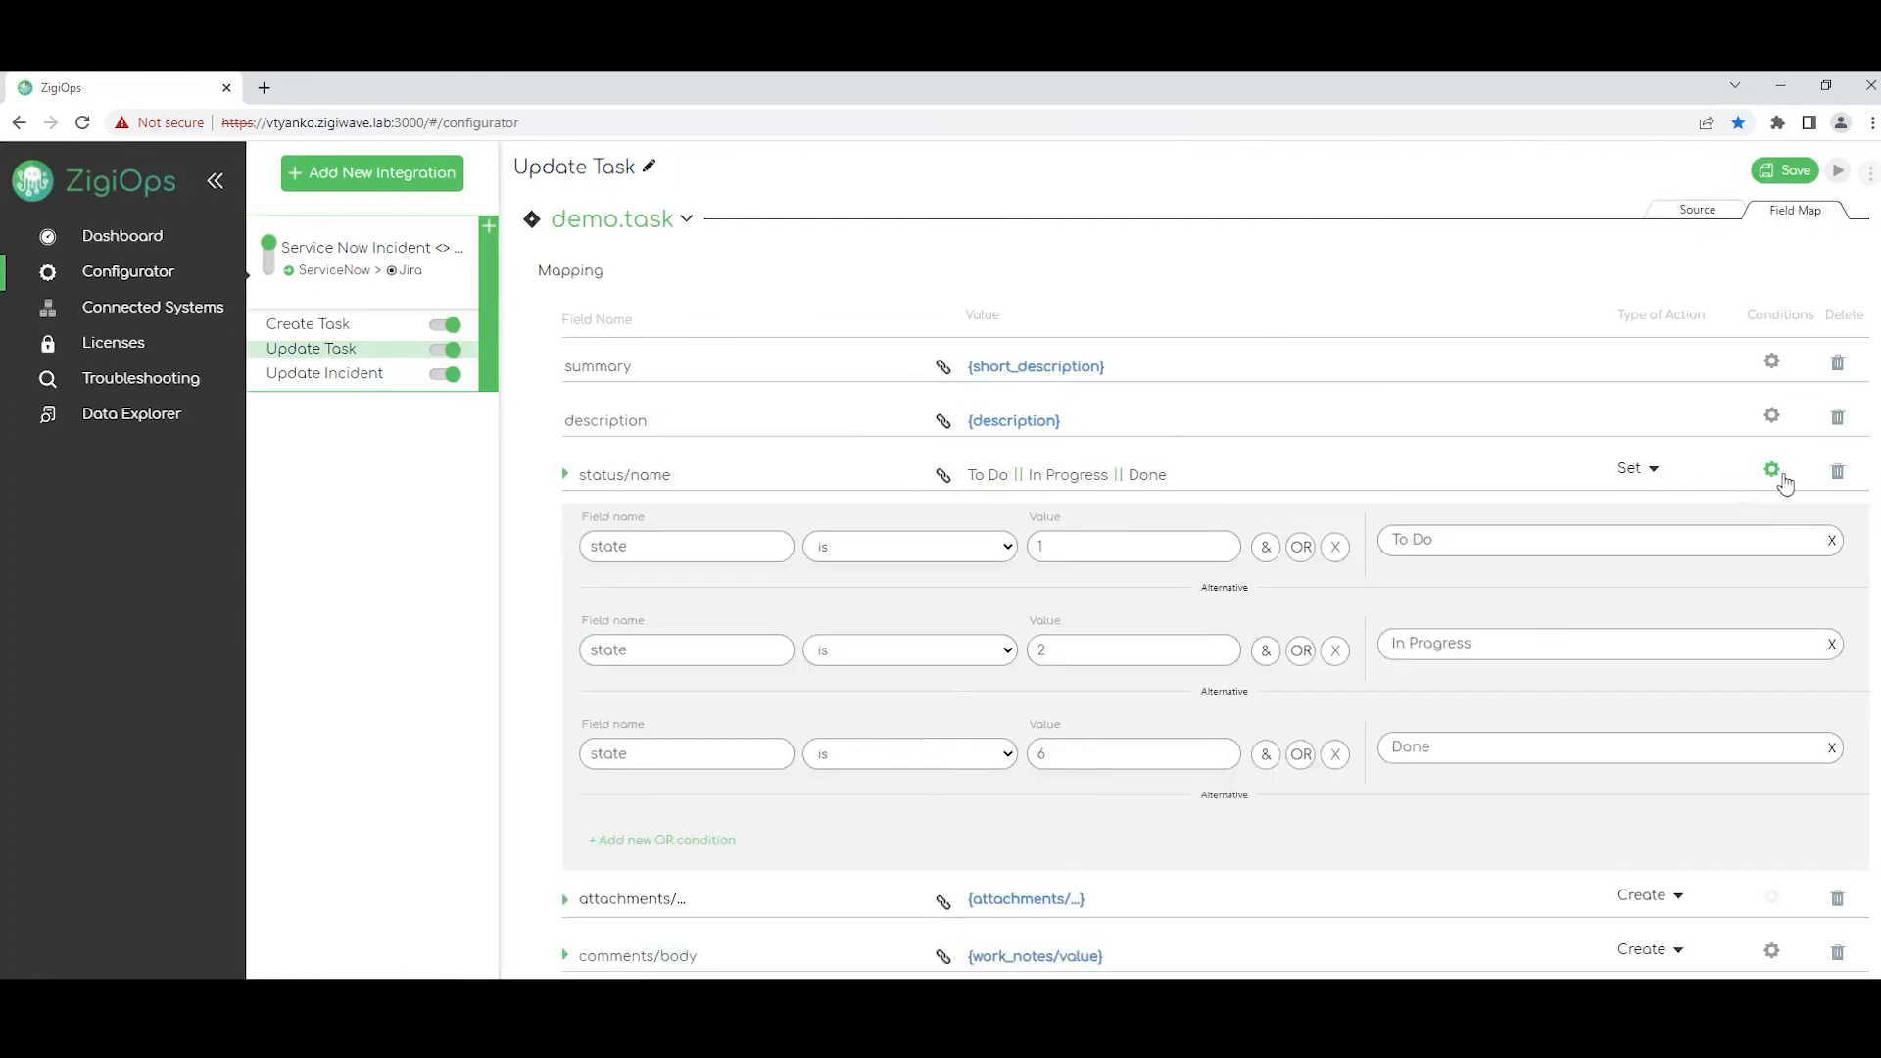